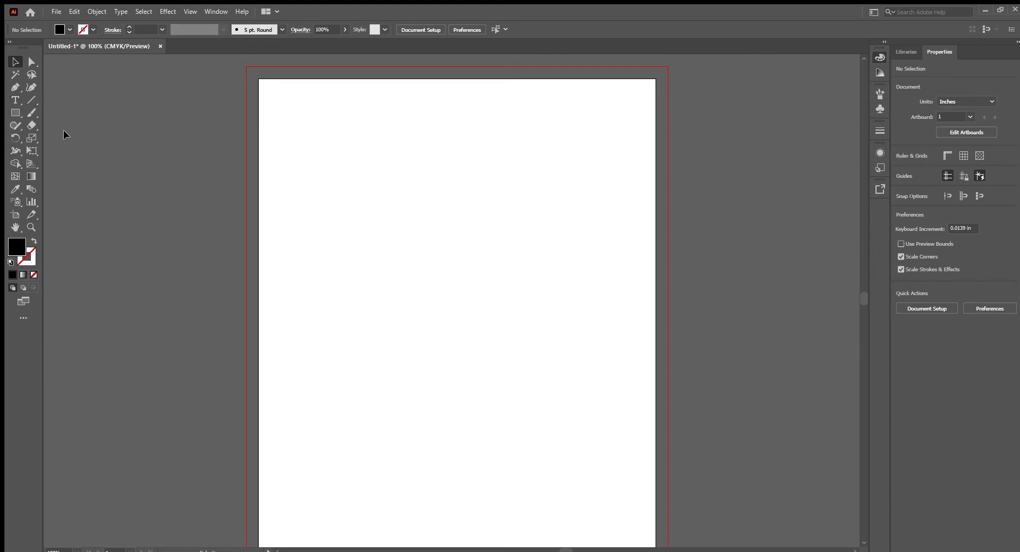
- Draw a black square about 2.98 in wide in the upper-left part of the artboard
left_click(13, 113)
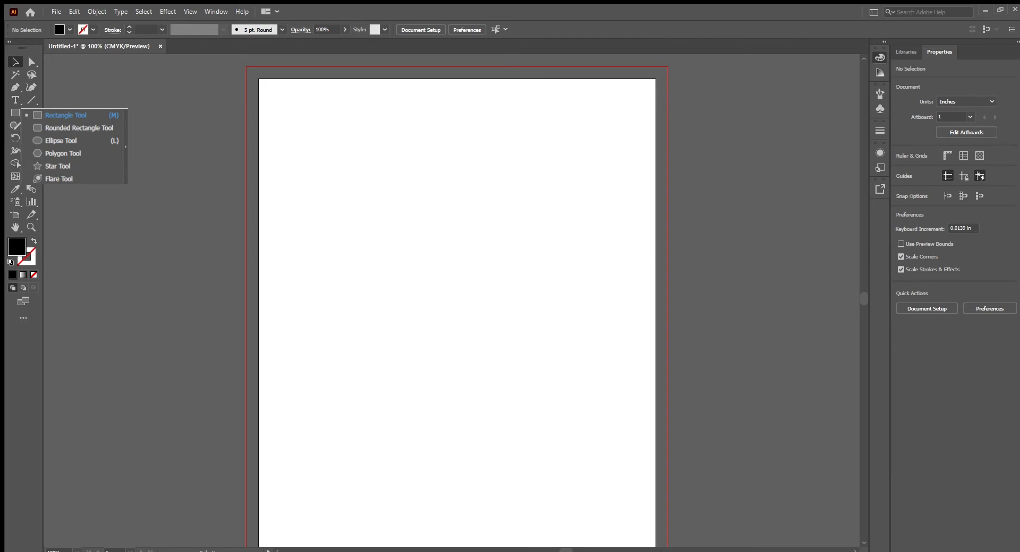
left_click(65, 115)
left_click_drag(295, 118, 425, 271)
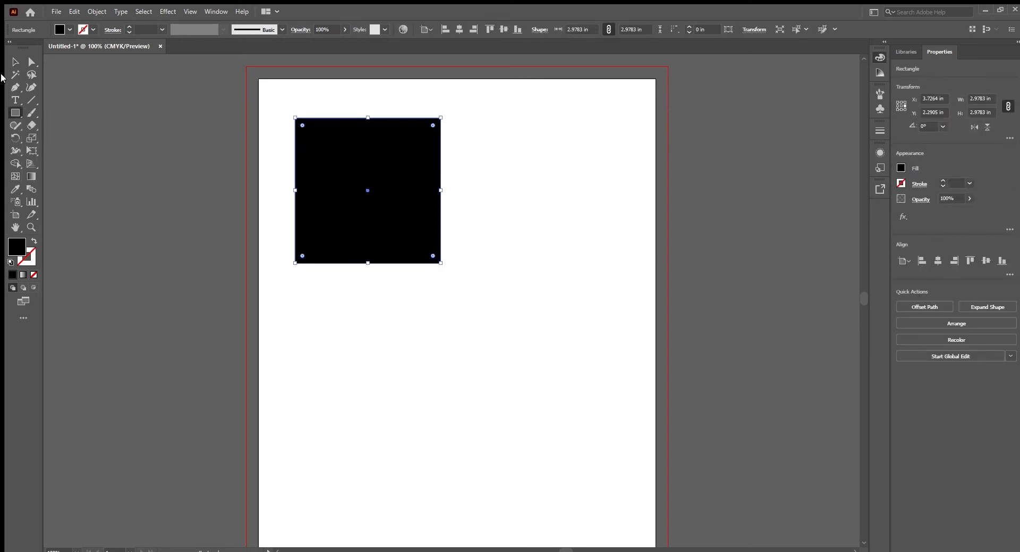
- Draw a black circle about 2.85 in across near the artboard's right edge, lower than the square
left_click(10, 113)
left_click(62, 140)
left_click_drag(505, 195, 644, 333)
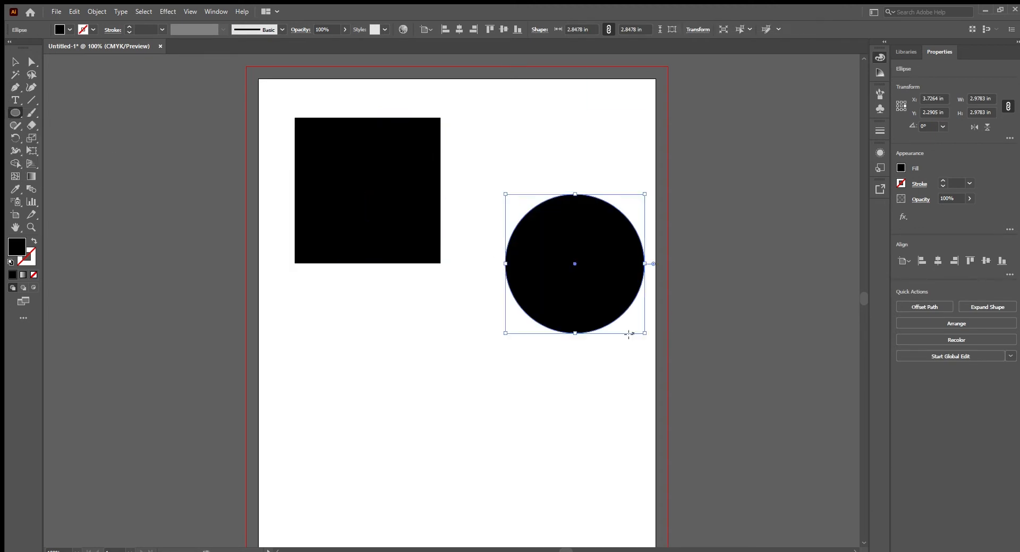
- Draw a black hexagon about 5.93 in wide with the Polygon tool, below the square
left_click(12, 113)
left_click(65, 153)
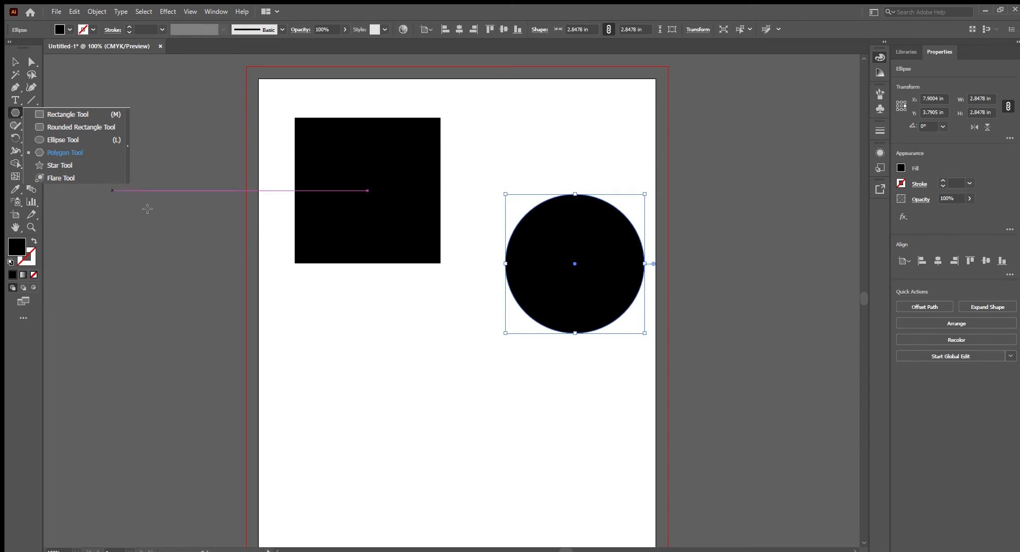
left_click_drag(341, 342, 440, 436)
- Scale the hexagon down to about 4 in wide and position it below the square and circle
left_click(15, 62)
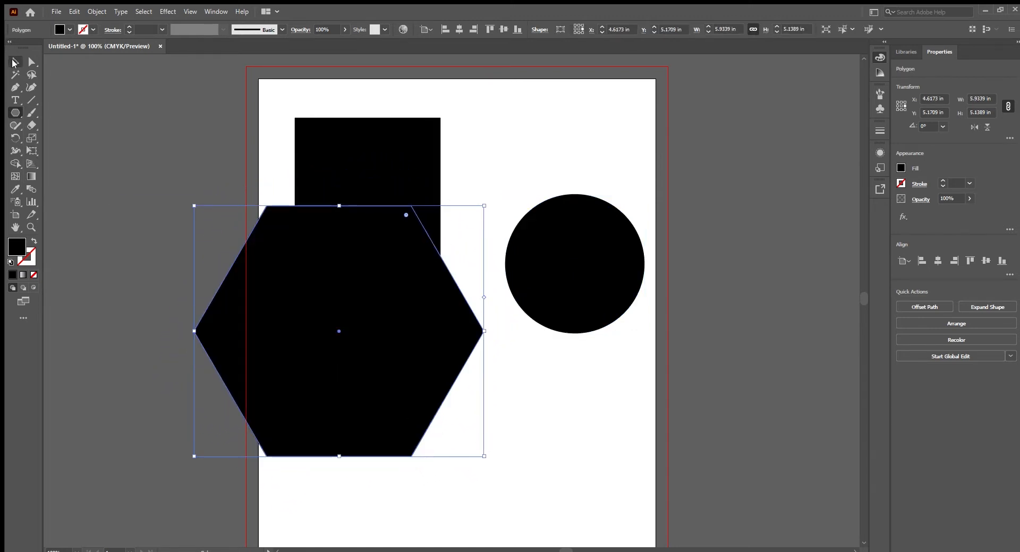
left_click_drag(255, 238, 320, 334)
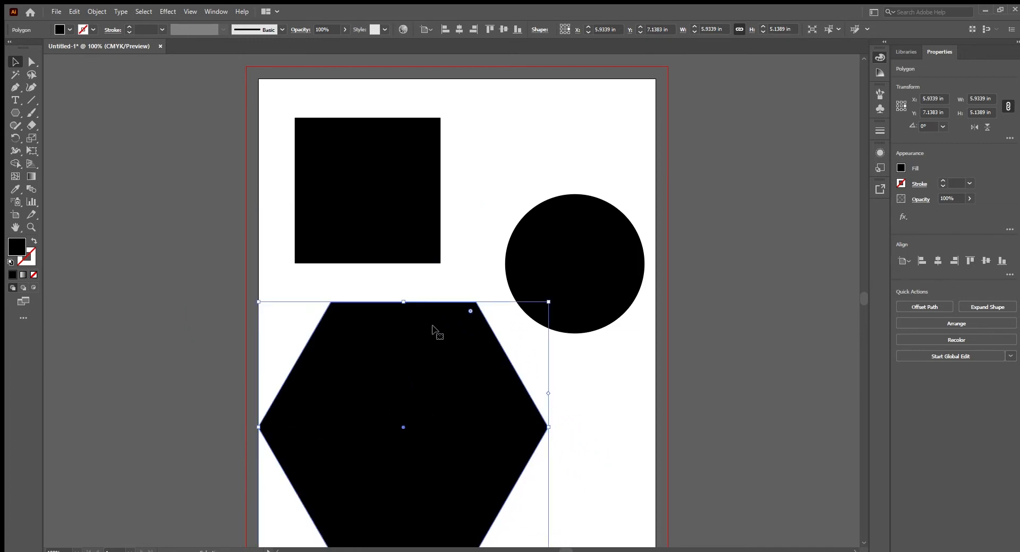
left_click_drag(549, 303, 455, 382)
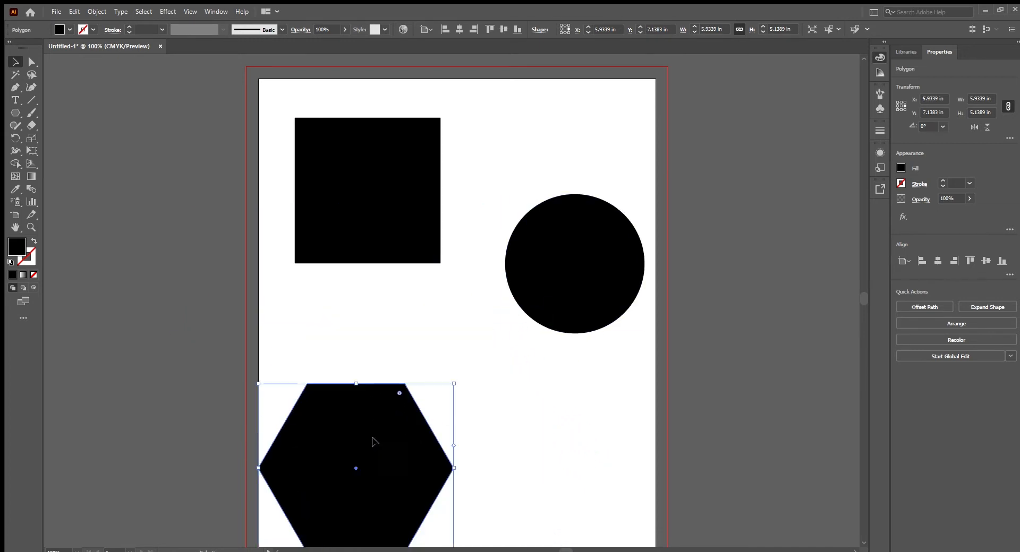
left_click_drag(368, 439, 446, 394)
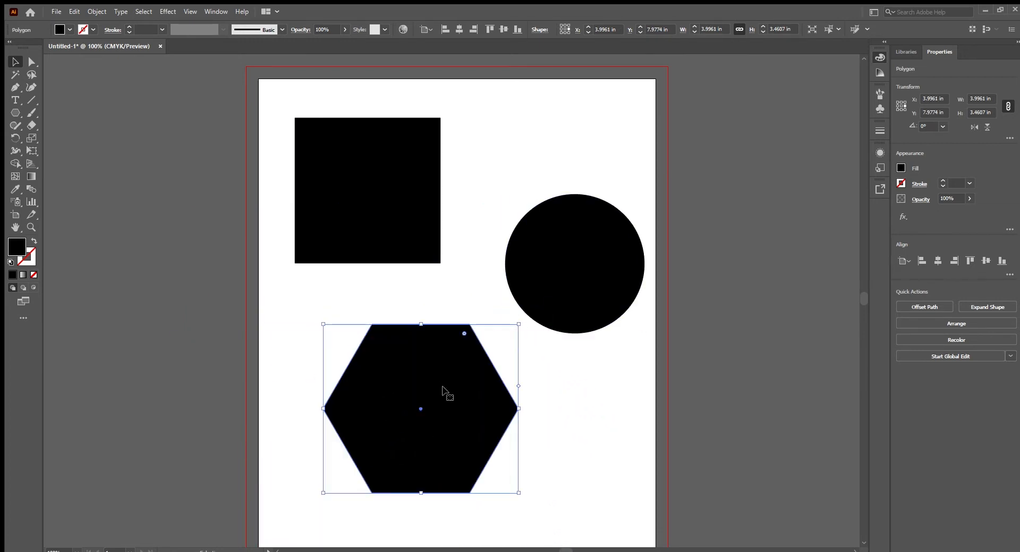
- Try running placeholder text around the square's outline with the Type on a Path tool and undo it
left_click(16, 100)
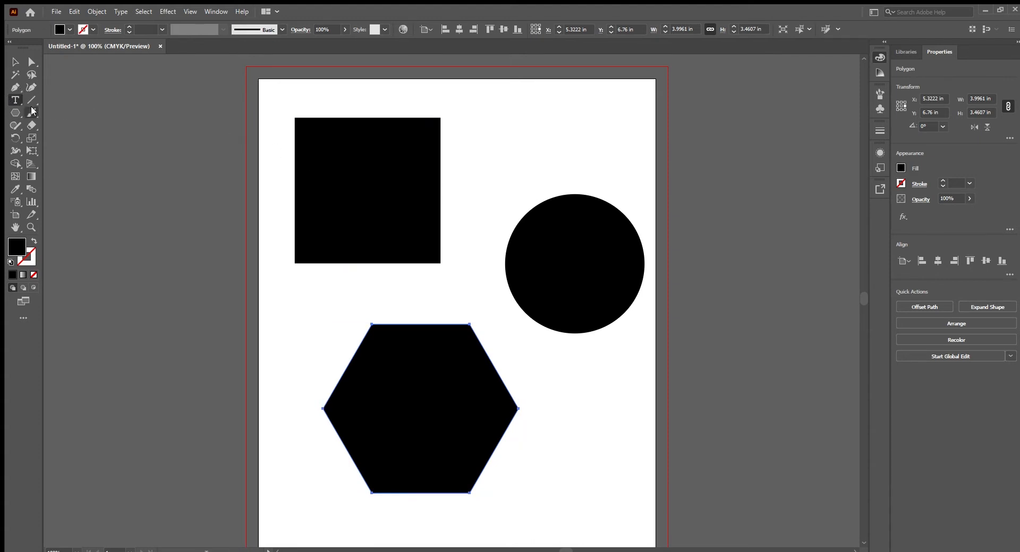
left_click(11, 99)
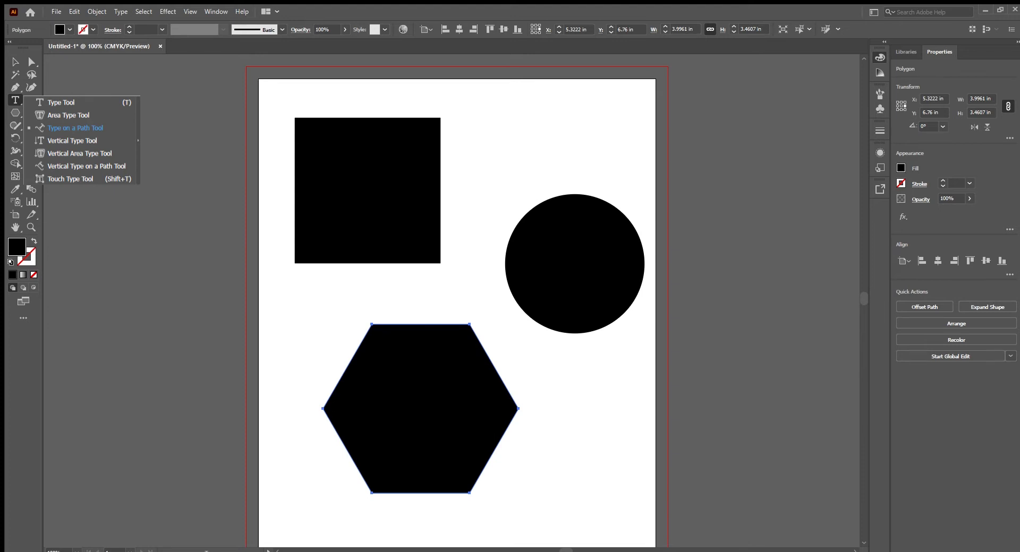
left_click(74, 128)
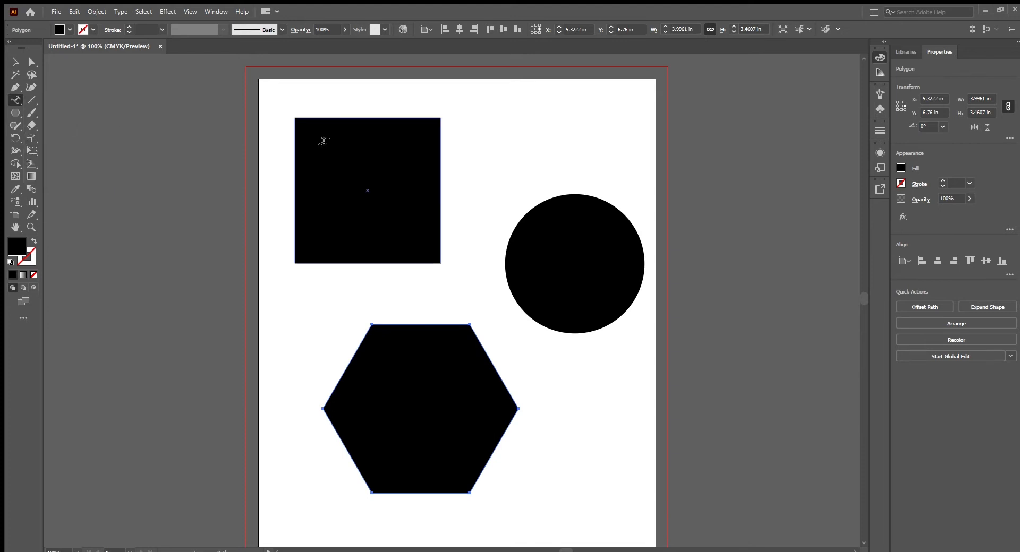
left_click(296, 162)
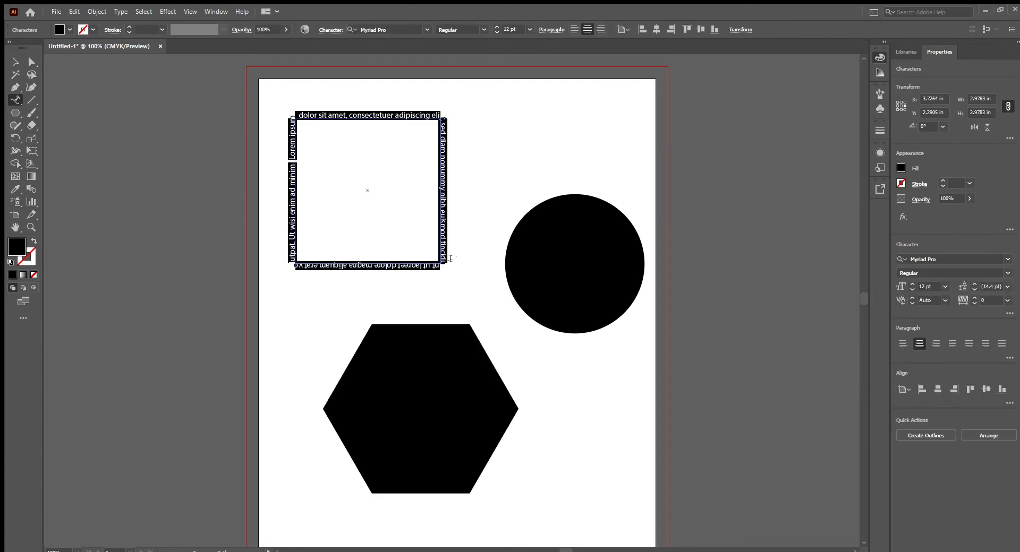
key("ctrl+z")
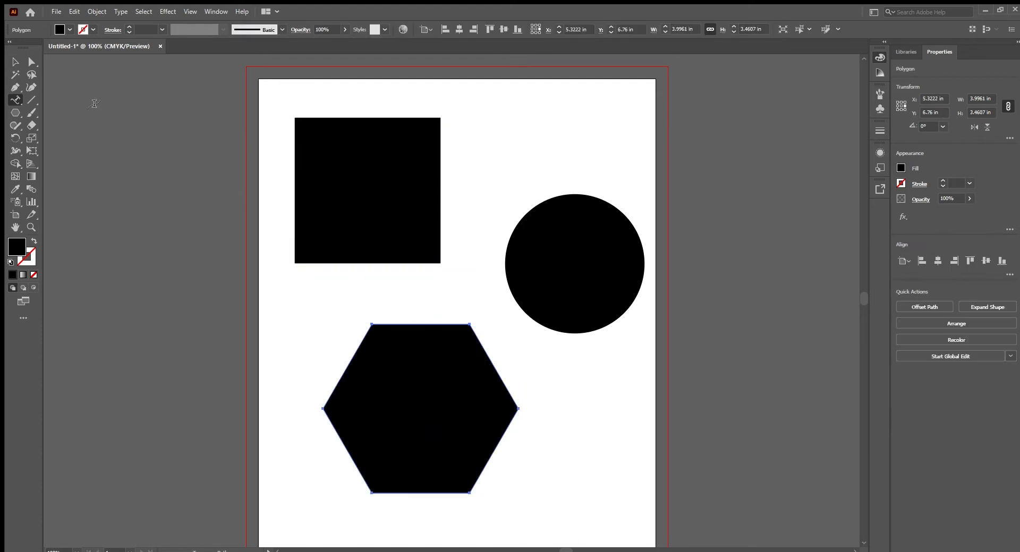
- Try filling the square with placeholder text using the Area Type tool and undo it
left_click(15, 100)
left_click(69, 112)
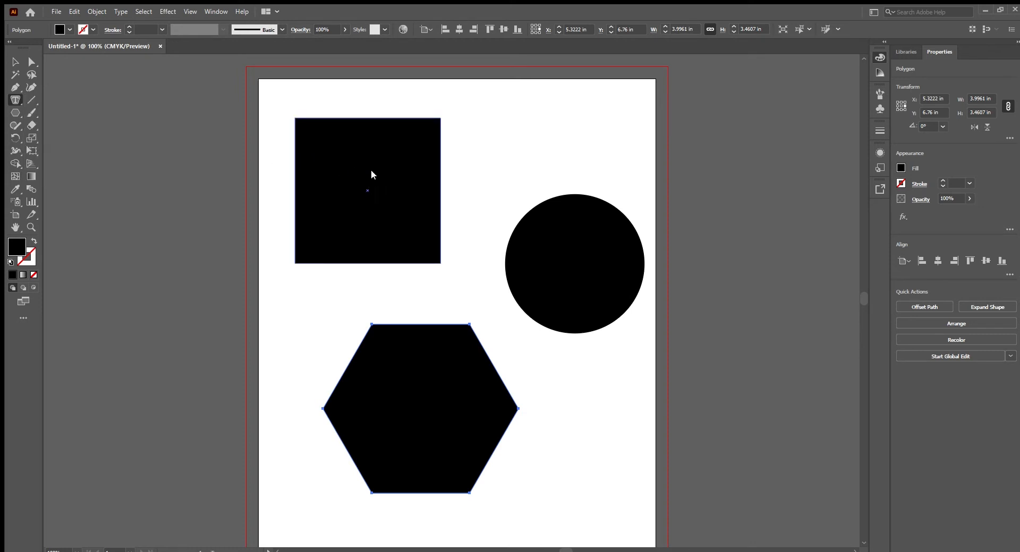
left_click(296, 159)
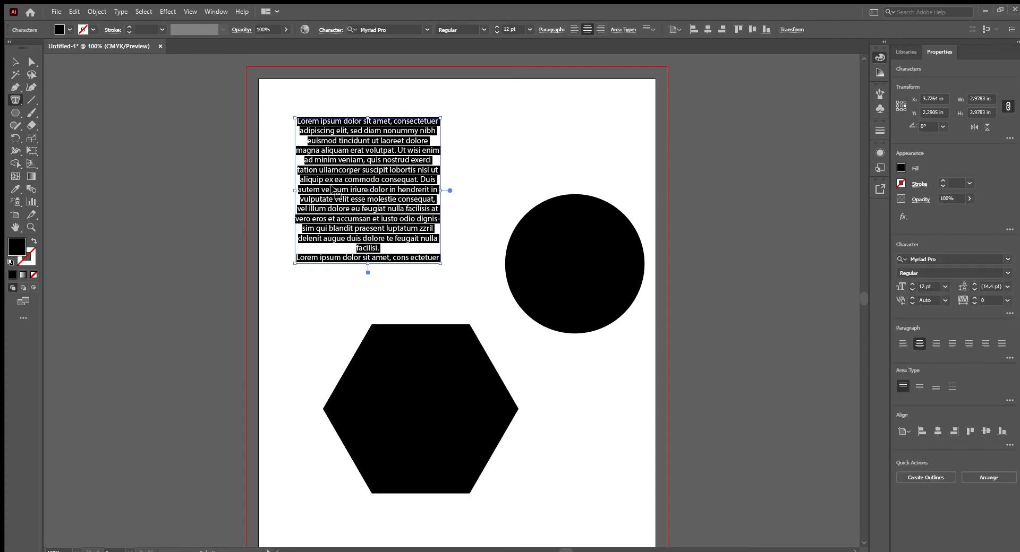
key("ctrl+z")
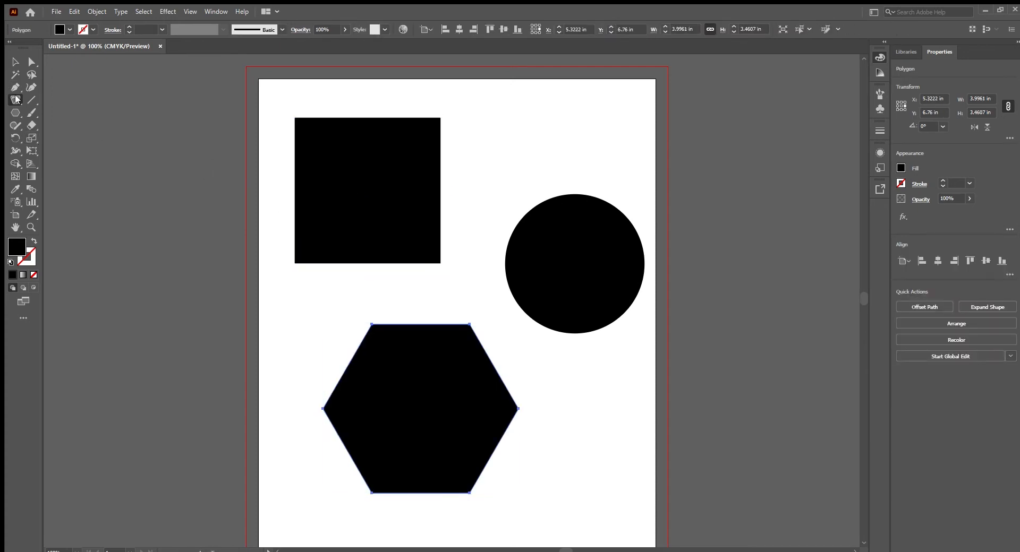
- Try running placeholder text around the circle with the Type on a Path tool and undo it
left_click(16, 99)
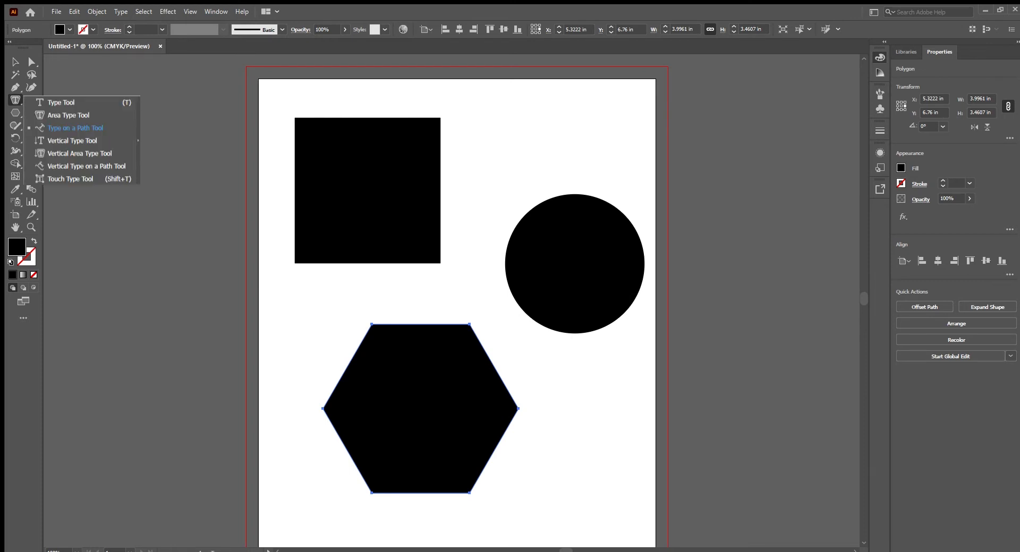
left_click(74, 128)
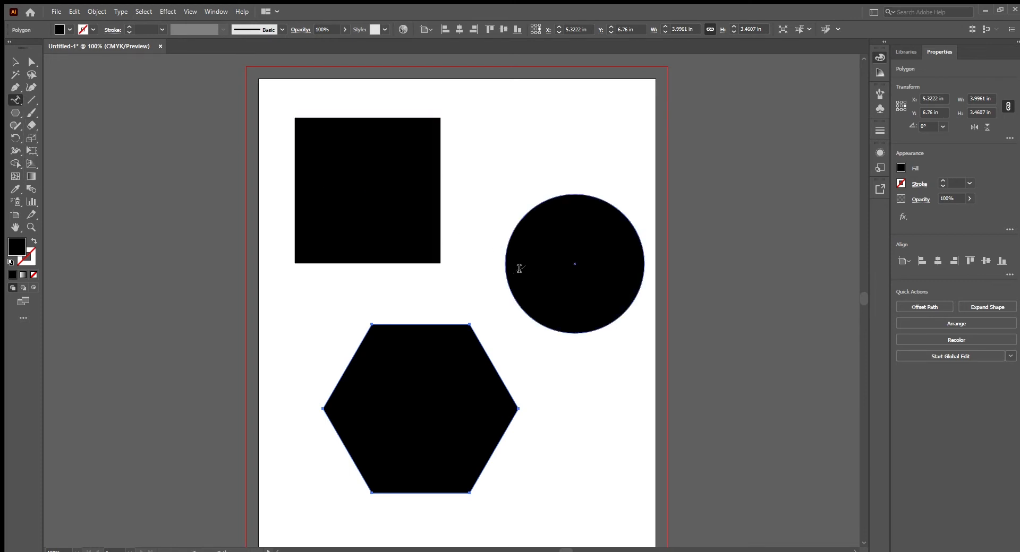
left_click(529, 211)
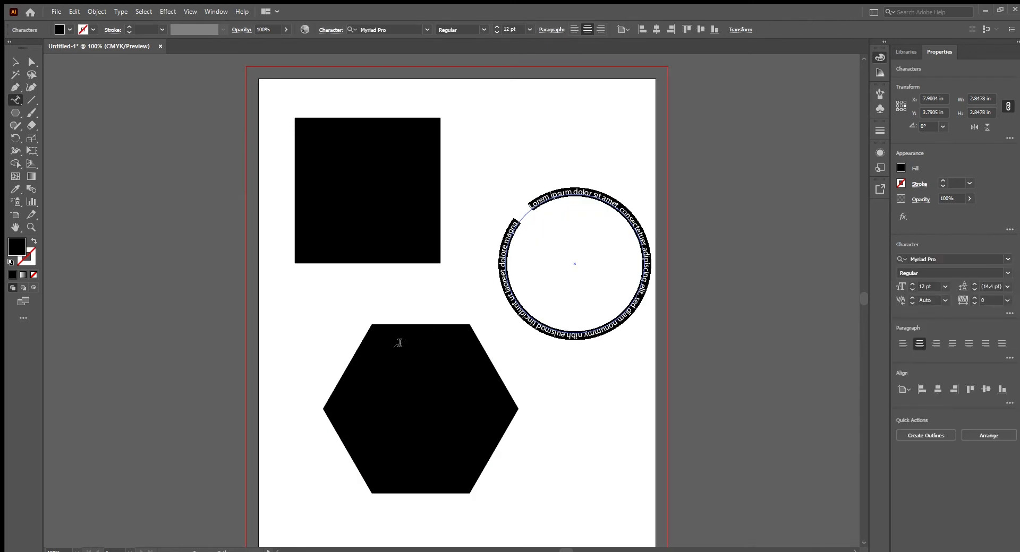
key("ctrl+z")
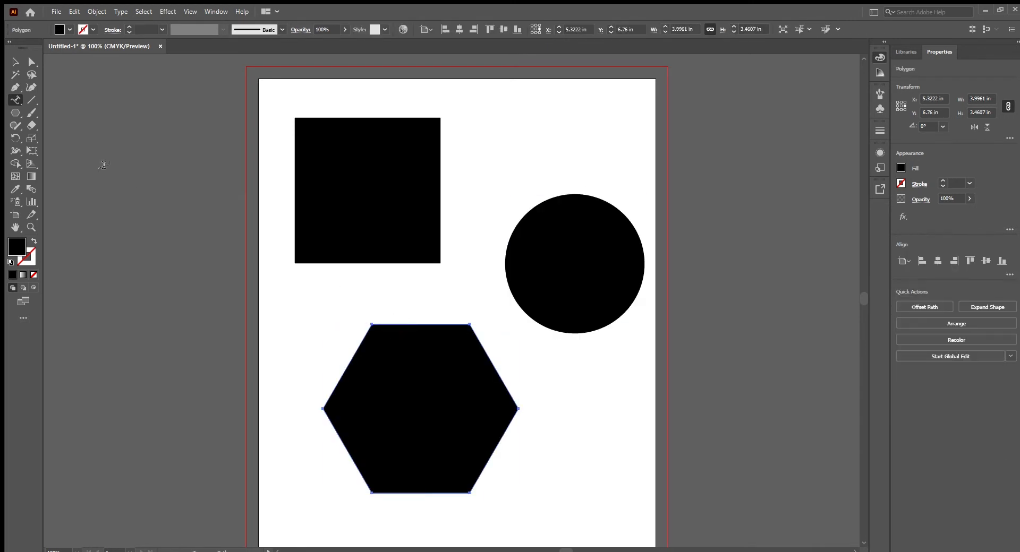
- Run placeholder text around the square's outline using the regular Type tool
left_click(16, 100)
left_click(60, 100)
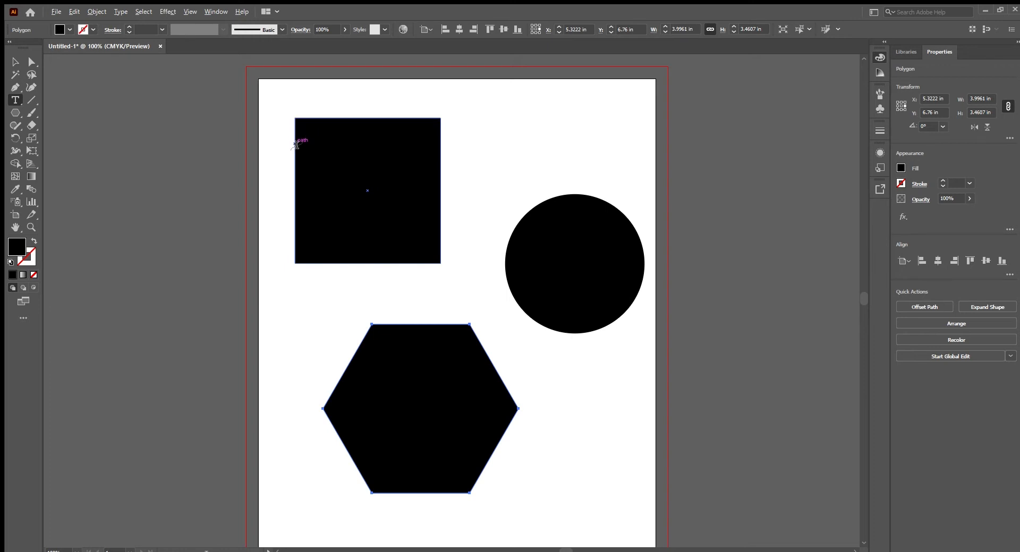
left_click(296, 142)
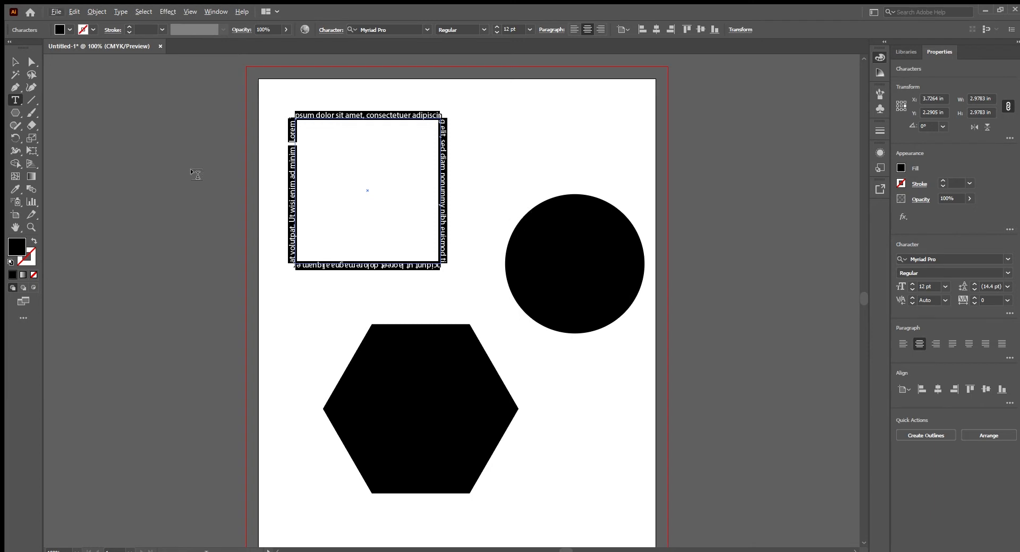
left_click(16, 100)
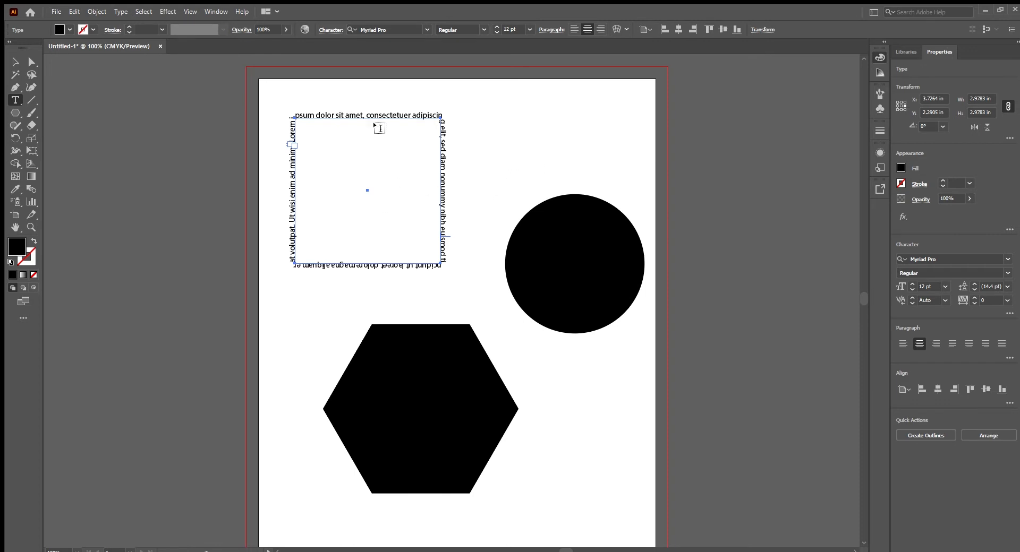
left_click(519, 144)
type("6")
key("ctrl+z")
key("ctrl+z")
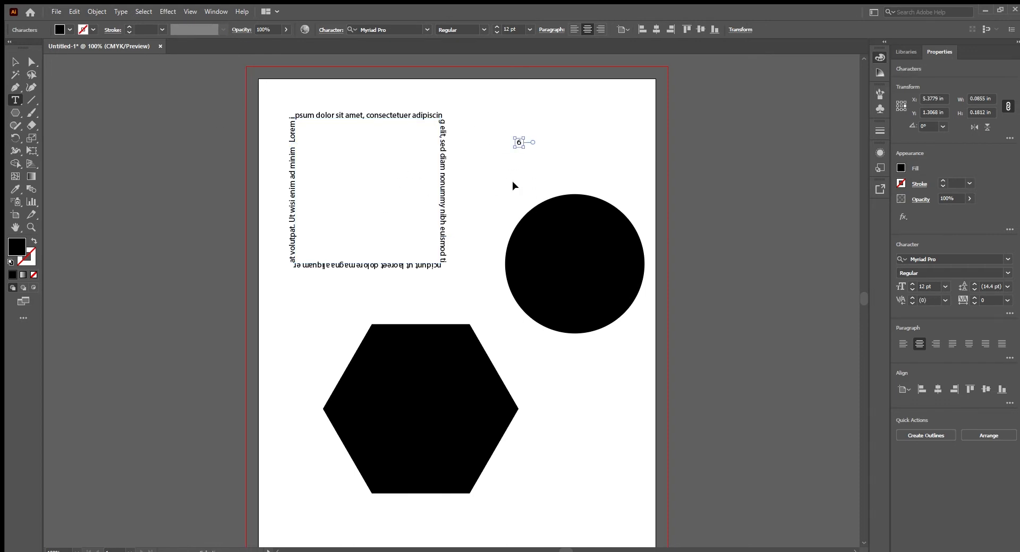
left_click(530, 183, "ctrl")
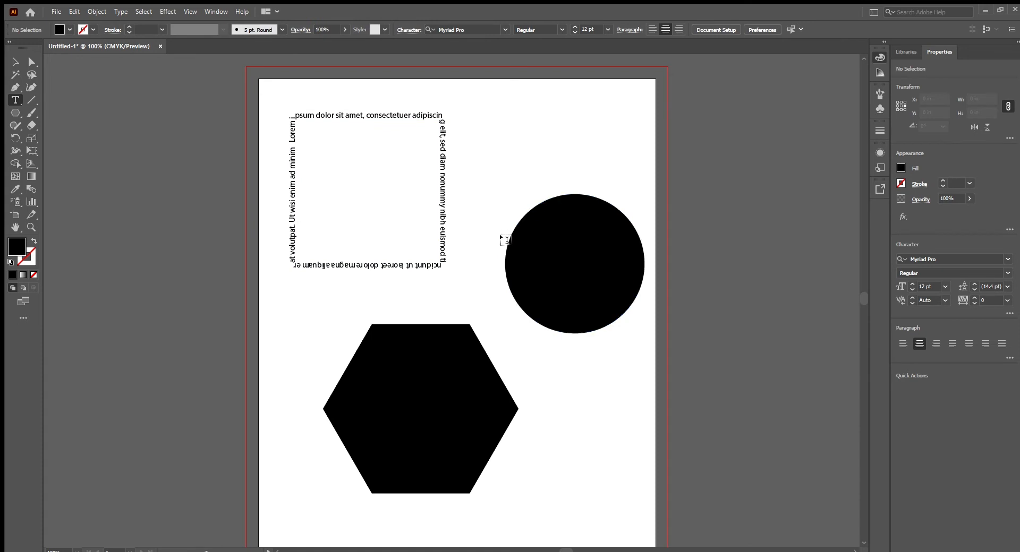
- Run placeholder text around the outlines of the circle and the hexagon with the Type tool
left_click(503, 258, "alt")
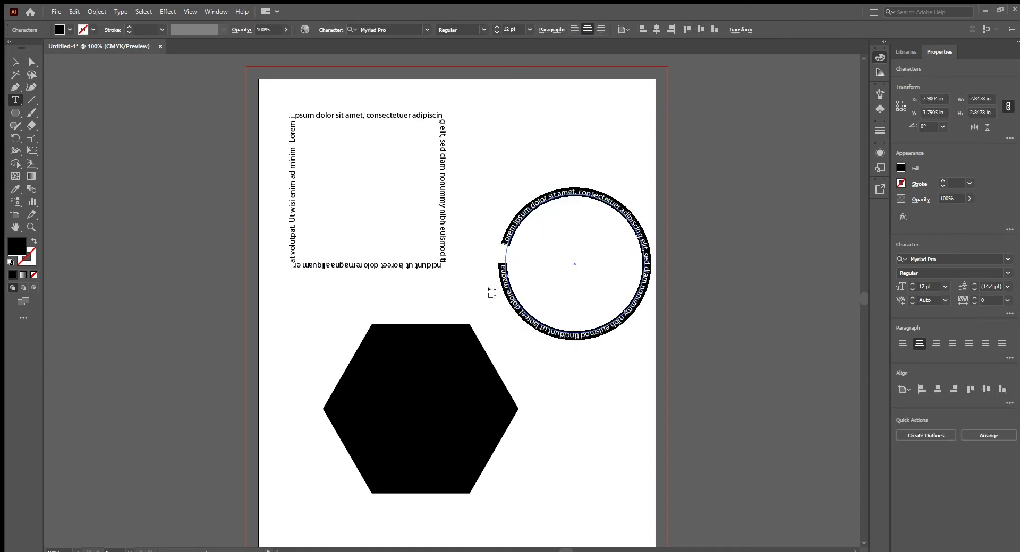
key("ctrl")
left_click(457, 274, "ctrl")
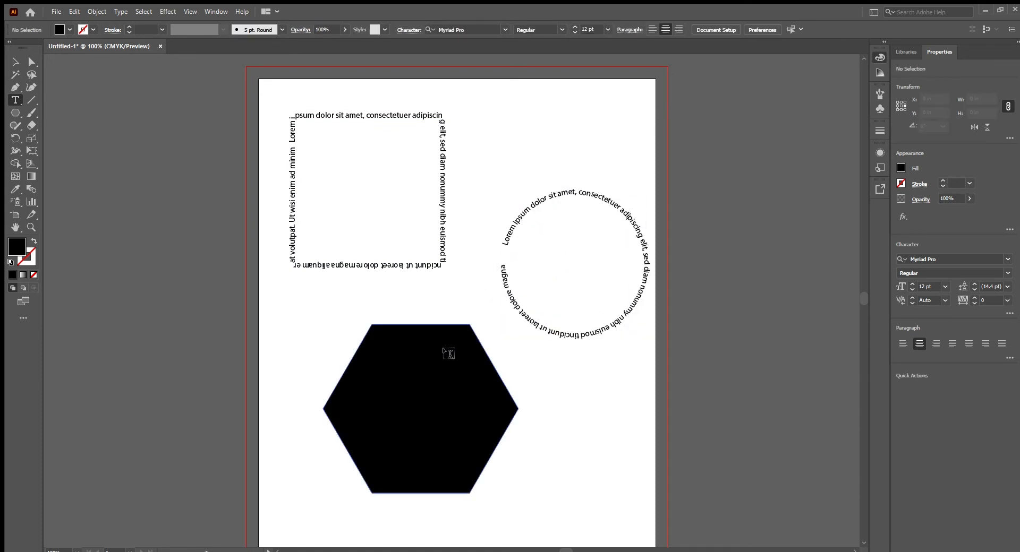
left_click(350, 366)
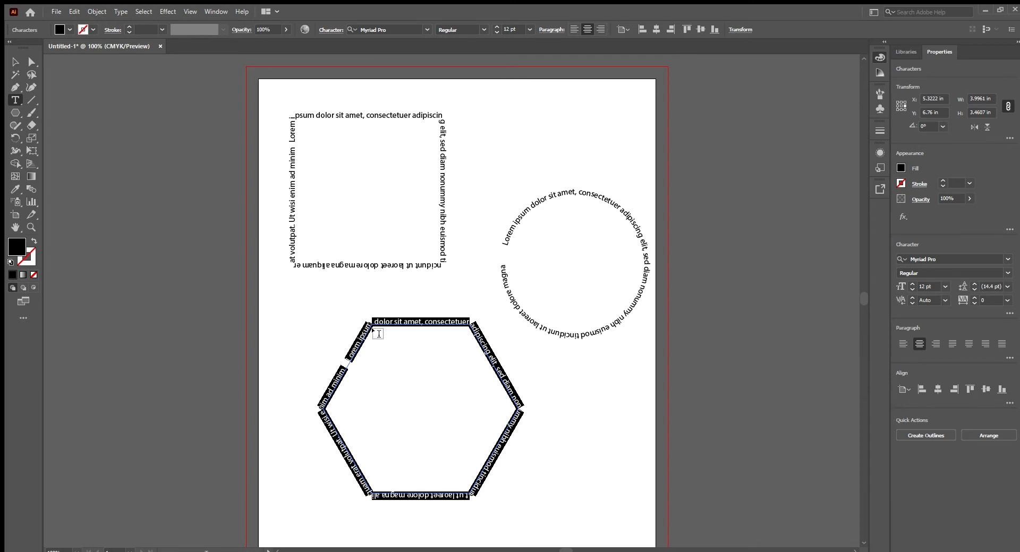
- Round all corners of the hexagon text path to a radius of about 0.78 in using Direct Selection
left_click(32, 62)
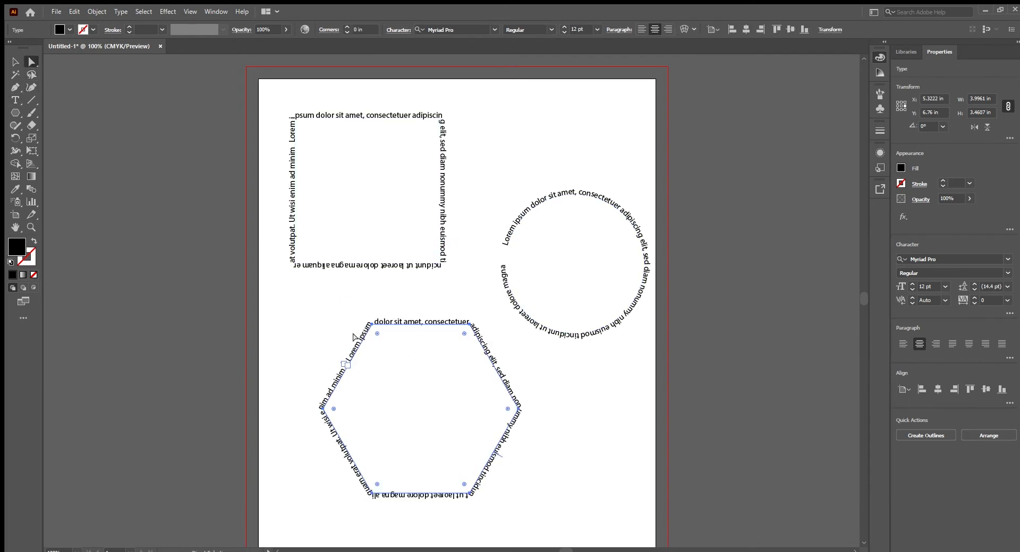
left_click(463, 168)
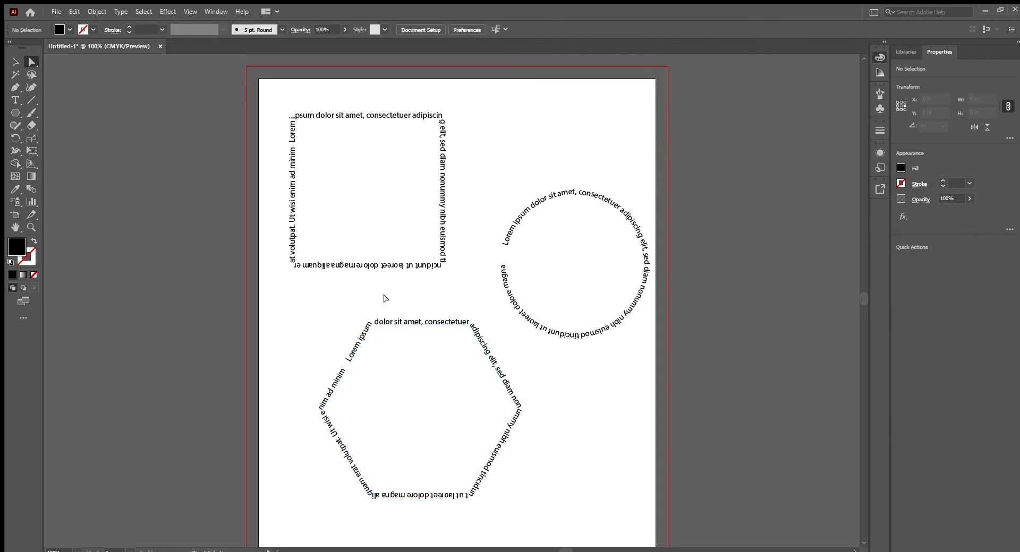
left_click(396, 323)
left_click_drag(376, 335, 394, 364)
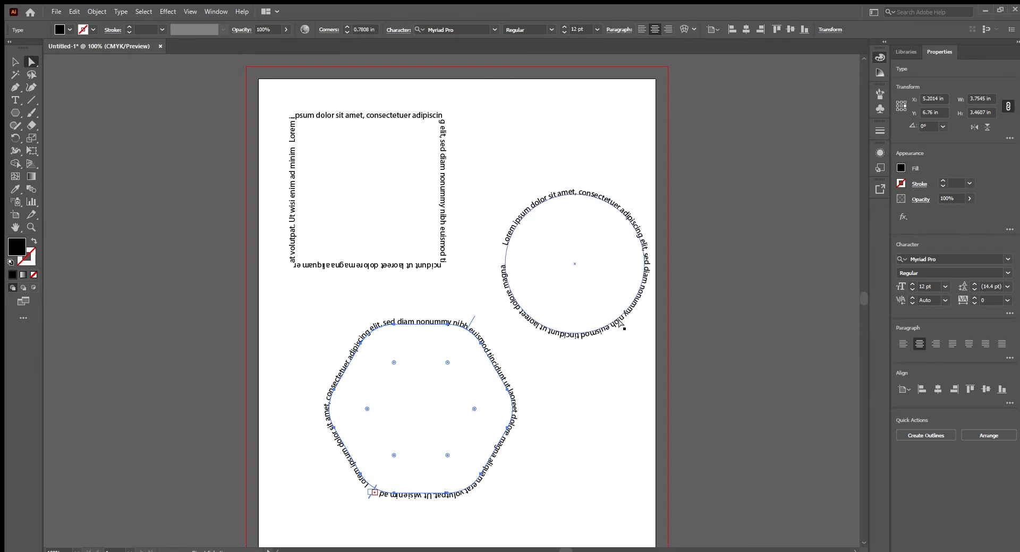
- Move the left anchor point of the circular text path inward to about X 6.80 in, forming a crescent
left_click(505, 246)
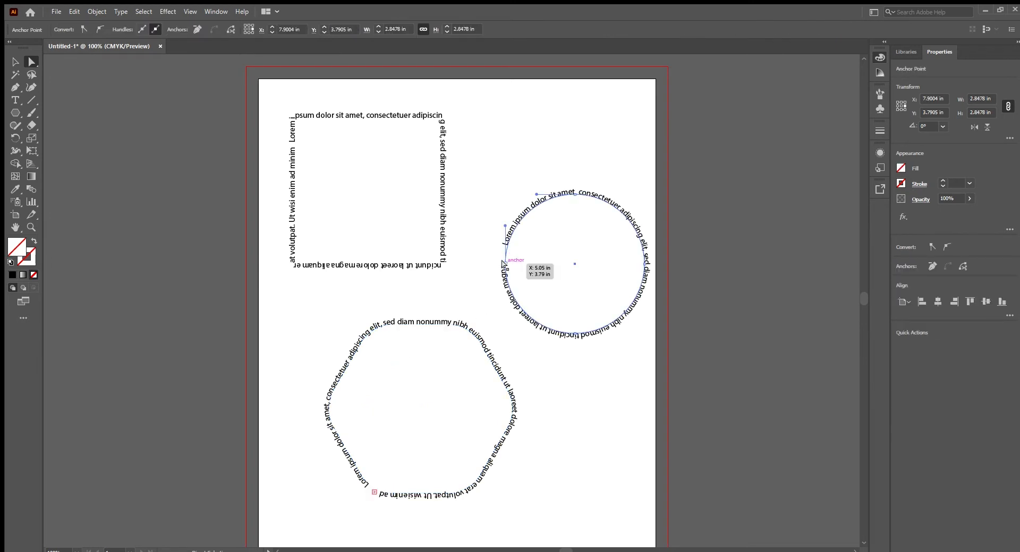
left_click_drag(505, 267, 589, 263)
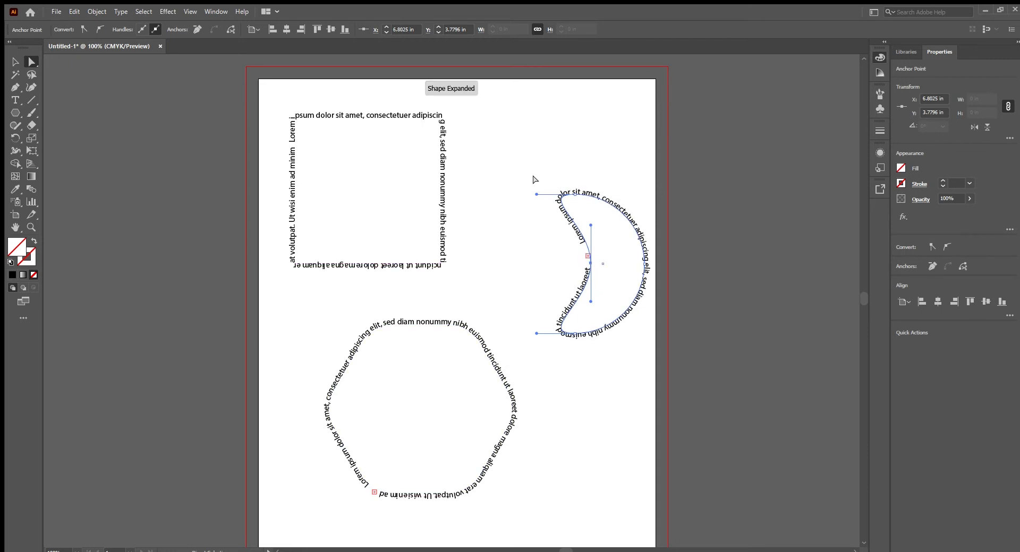
left_click(404, 208)
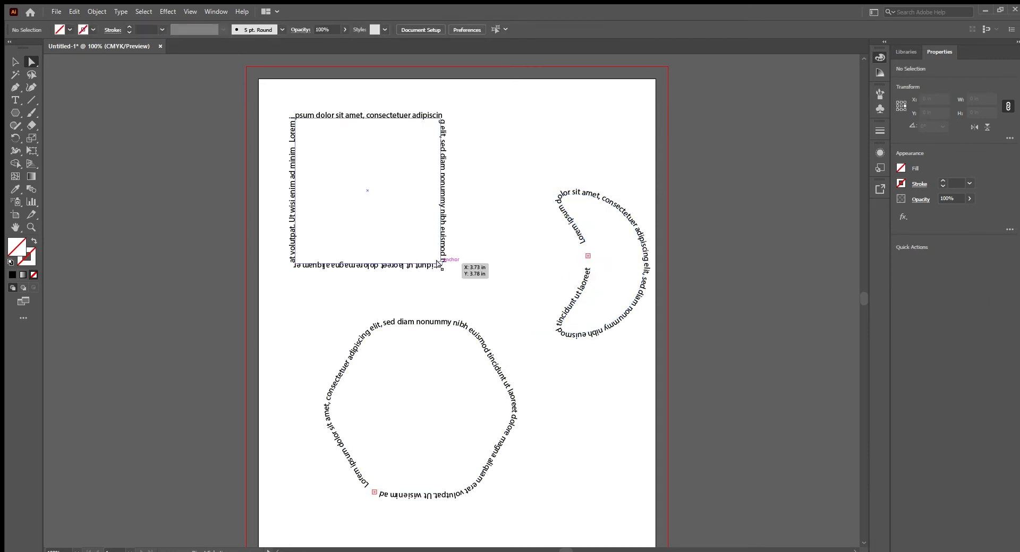
- Move the lower-right corner anchor of the square text path diagonally outward, down and to the right
left_click(440, 262)
left_click_drag(439, 262, 476, 300)
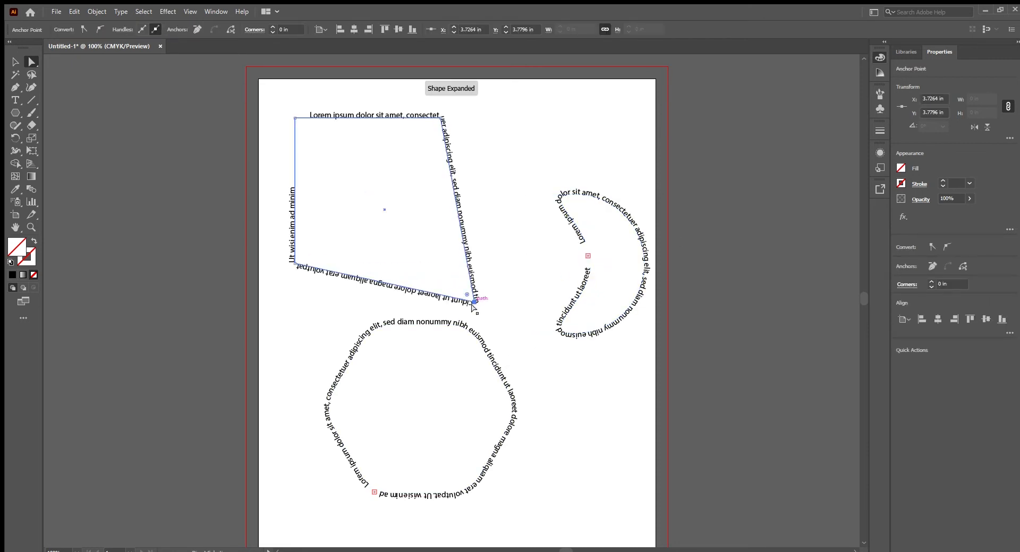
- Undo the anchor moves on the square and circular text paths, and clear the selection
left_click(512, 349)
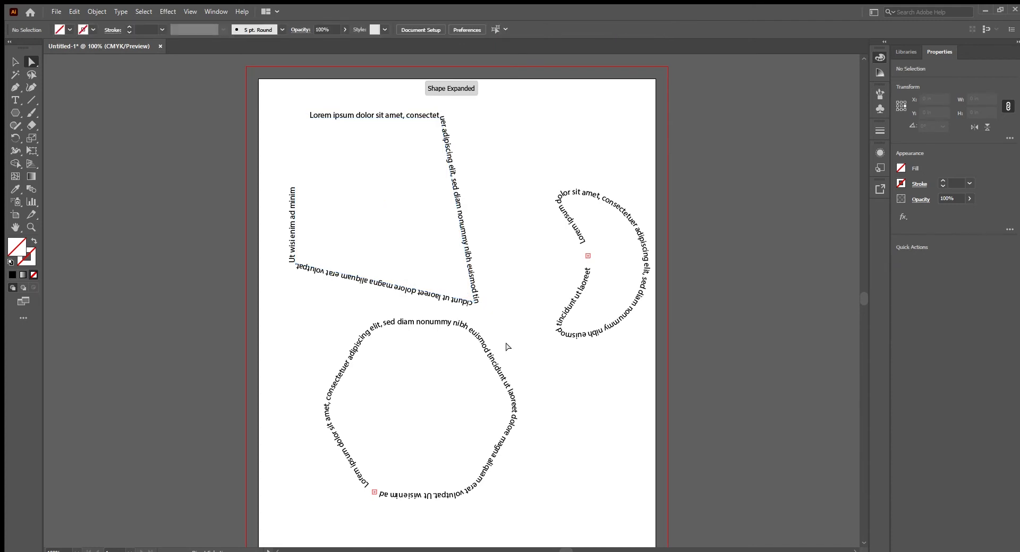
key("ctrl+z")
key("ctrl+z")
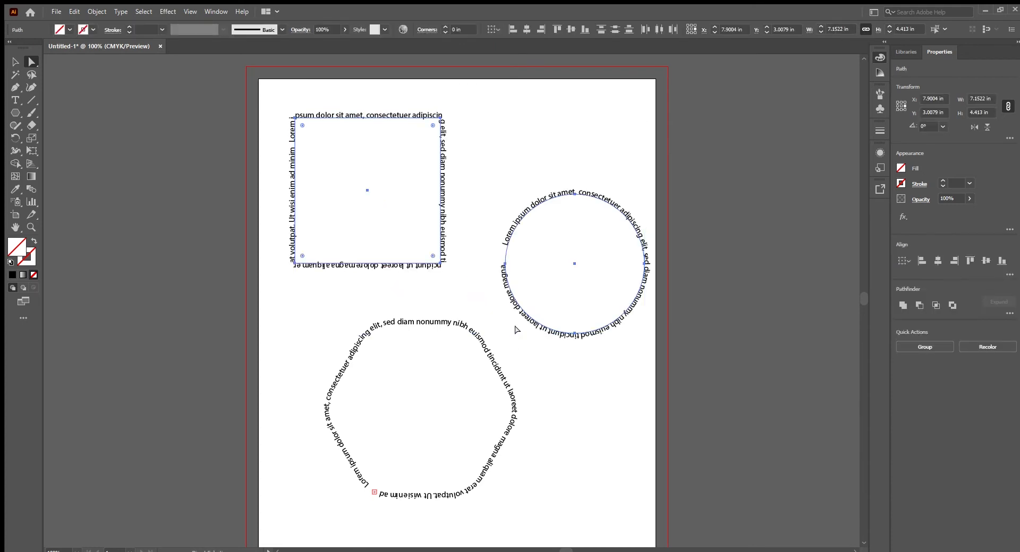
left_click(235, 164)
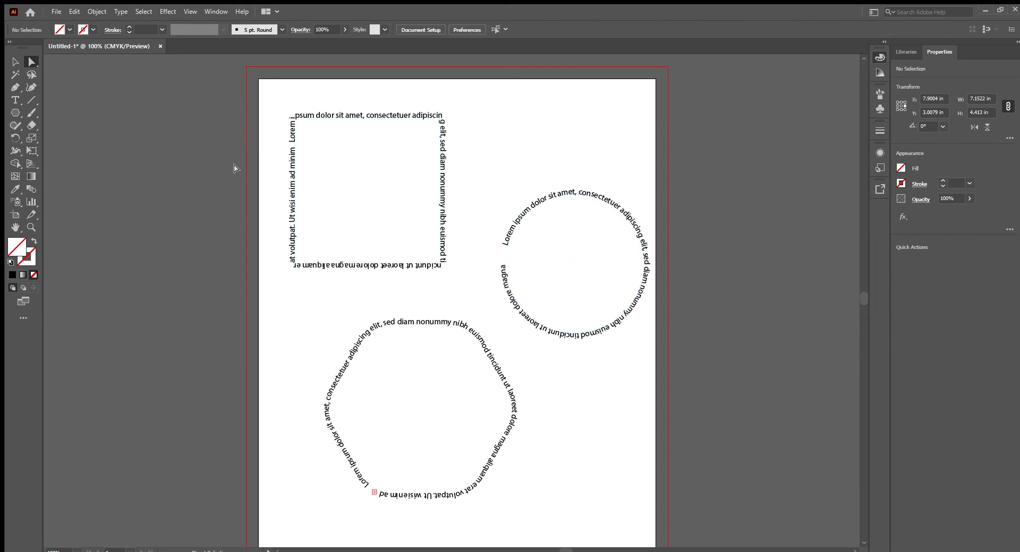
- Slide the square's path text along the outline so its midpoint sits at the middle of the top edge
left_click(15, 63)
left_click(293, 149)
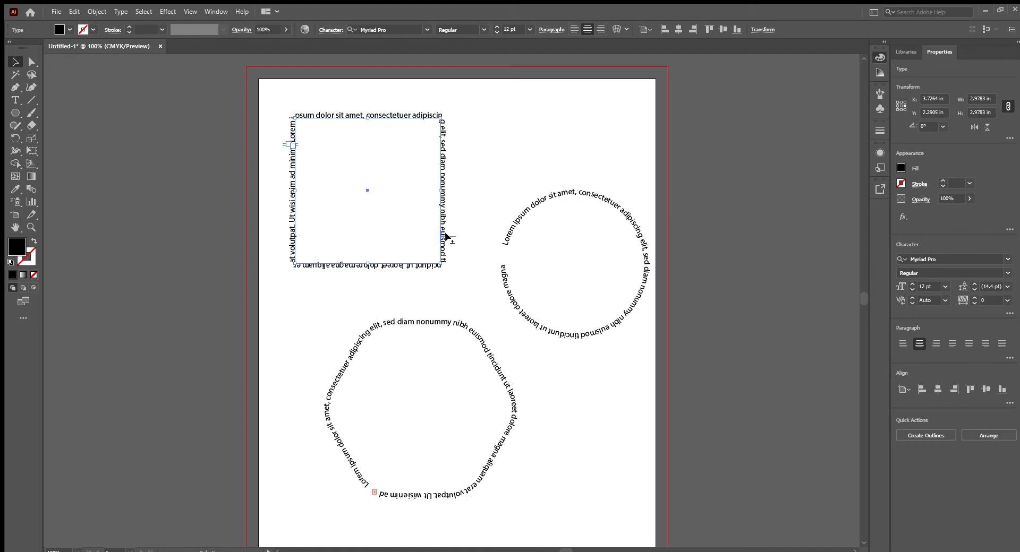
left_click_drag(445, 235, 370, 123)
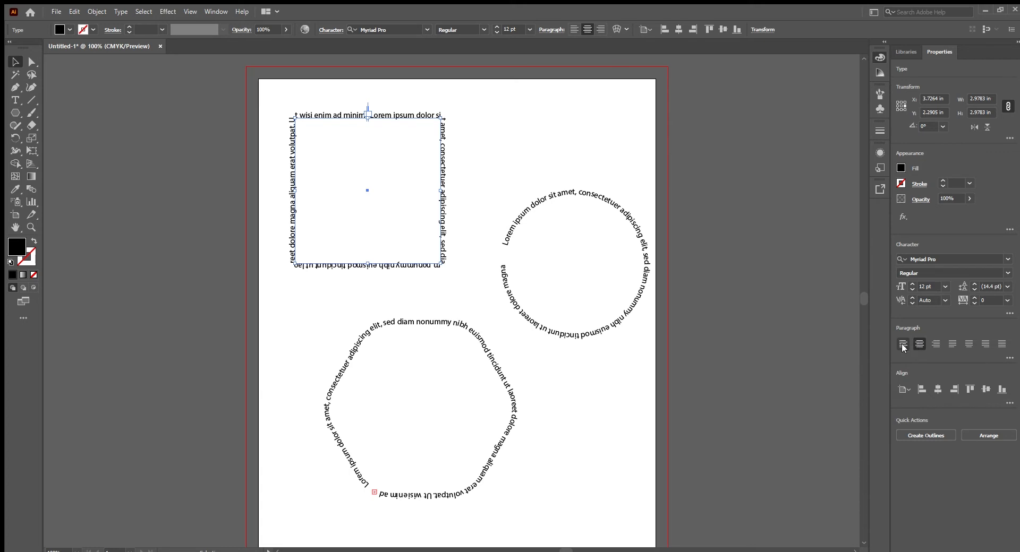
- Delete a middle portion of the square's placeholder text with the Type tool, and deselect the text path
left_click(16, 101)
left_click_drag(295, 137, 457, 257)
key("BackSpace")
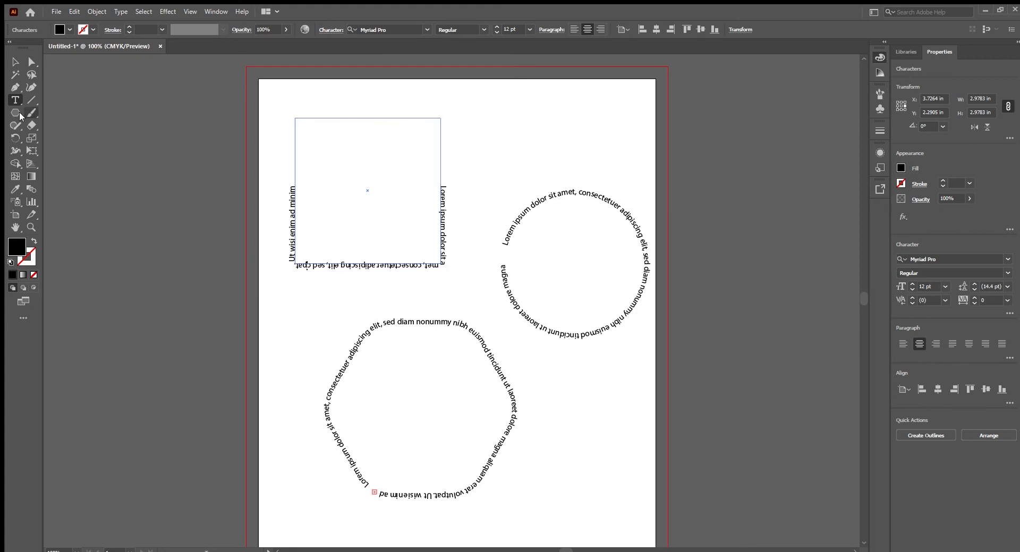
left_click(31, 62)
left_click(133, 190)
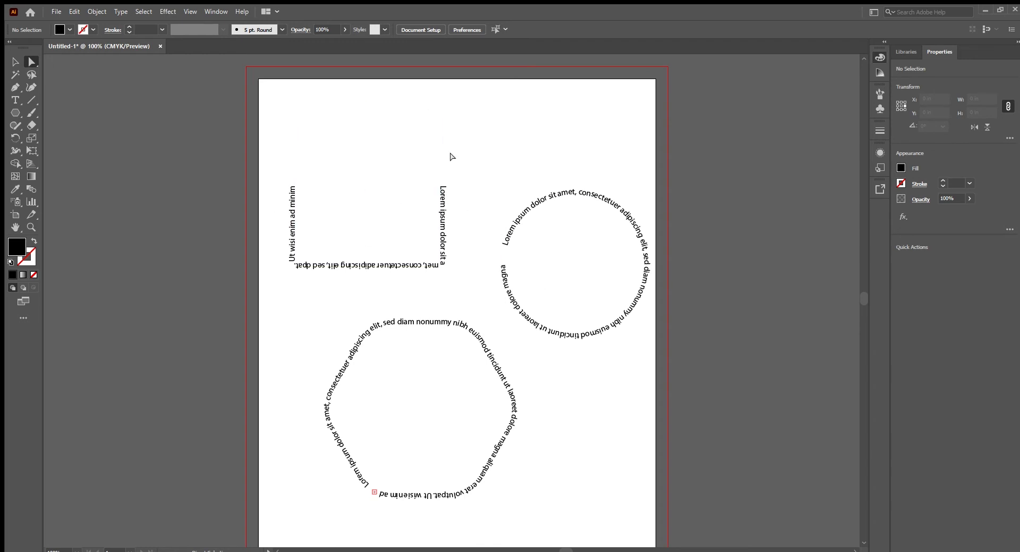
- Left-align the shortened text on the square path
left_click(15, 61)
left_click_drag(272, 179, 359, 242)
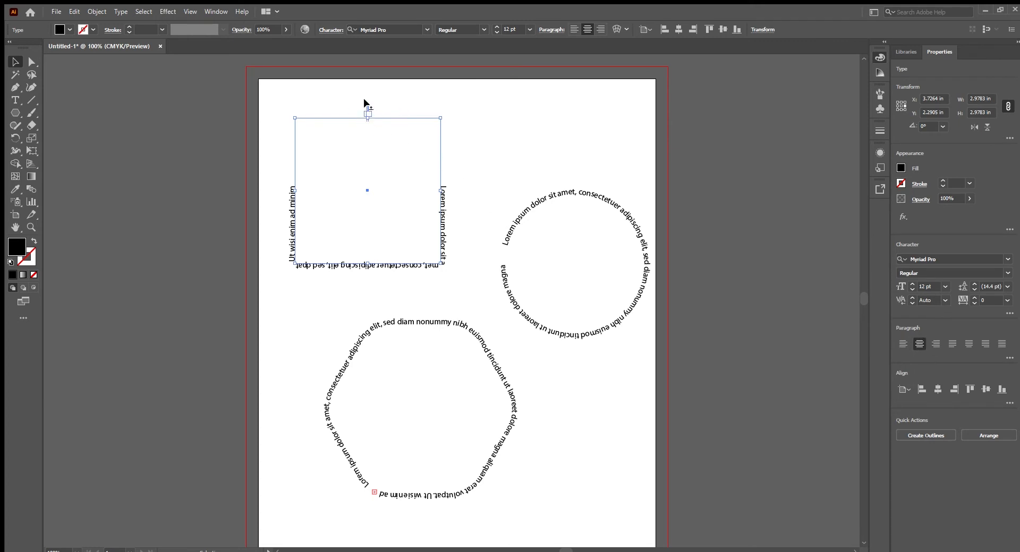
left_click(902, 344)
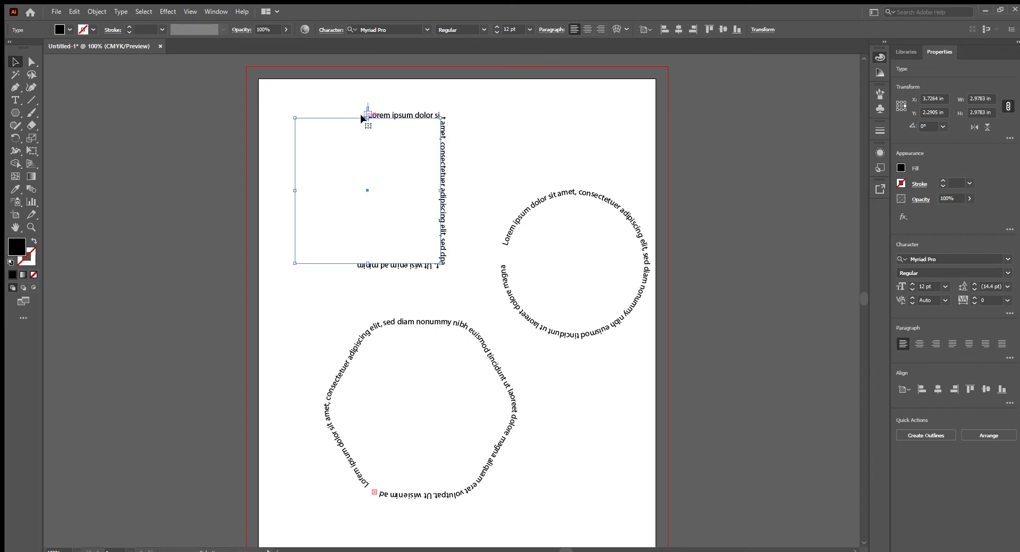
- Place the square text's start and end brackets on opposite vertical sides with the midpoint on the top edge, and center-align the text
left_click_drag(364, 110, 273, 151)
left_click_drag(365, 108, 455, 162)
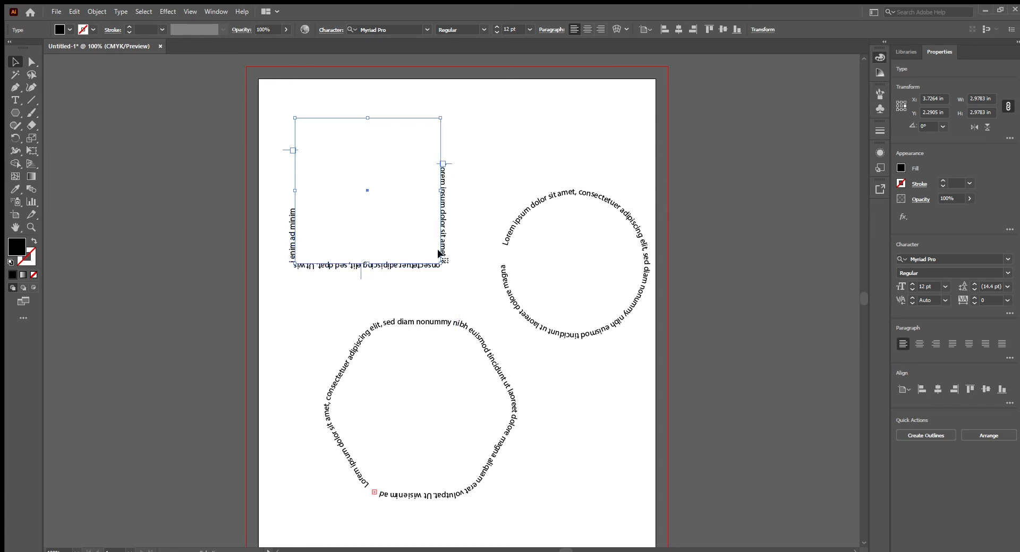
left_click_drag(359, 276, 366, 104)
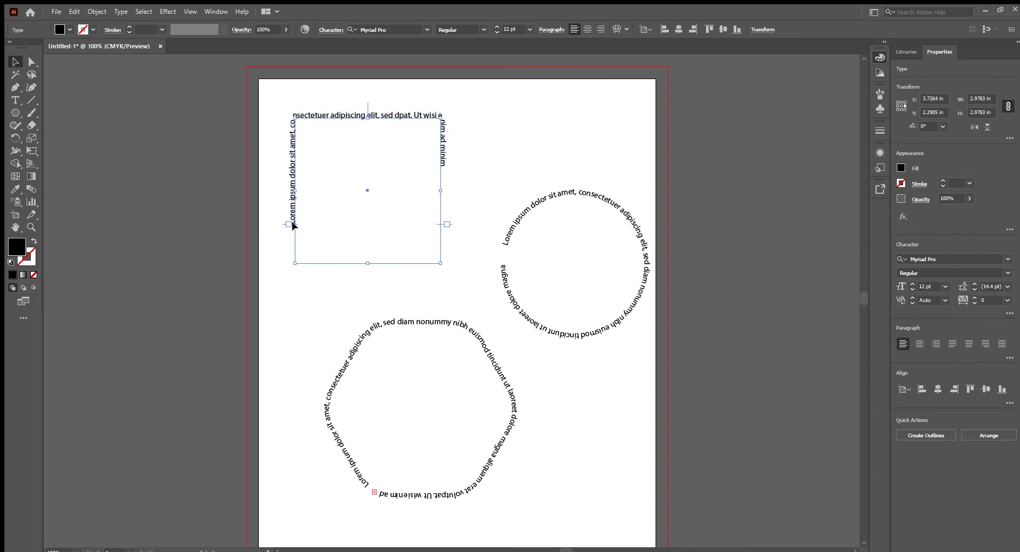
left_click(935, 344)
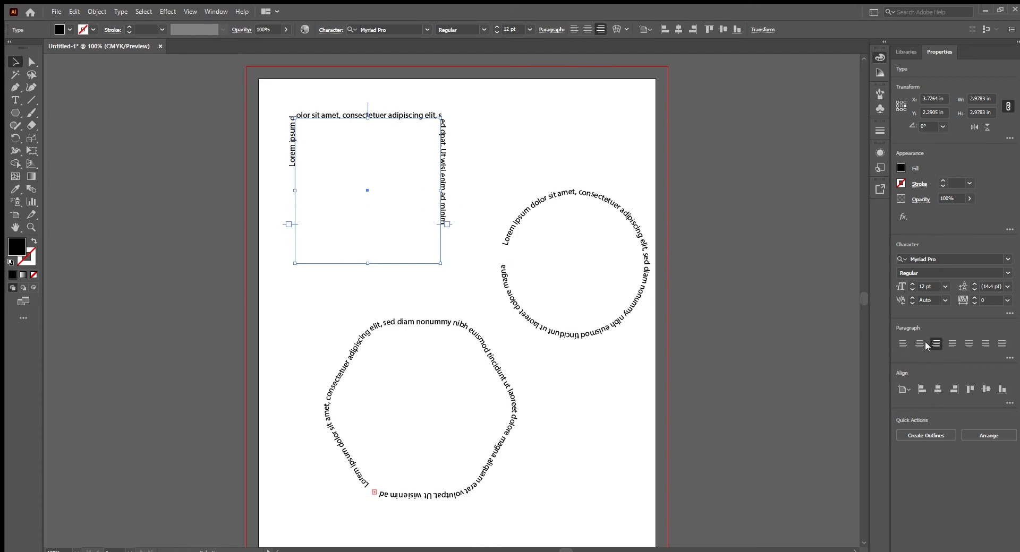
left_click(920, 344)
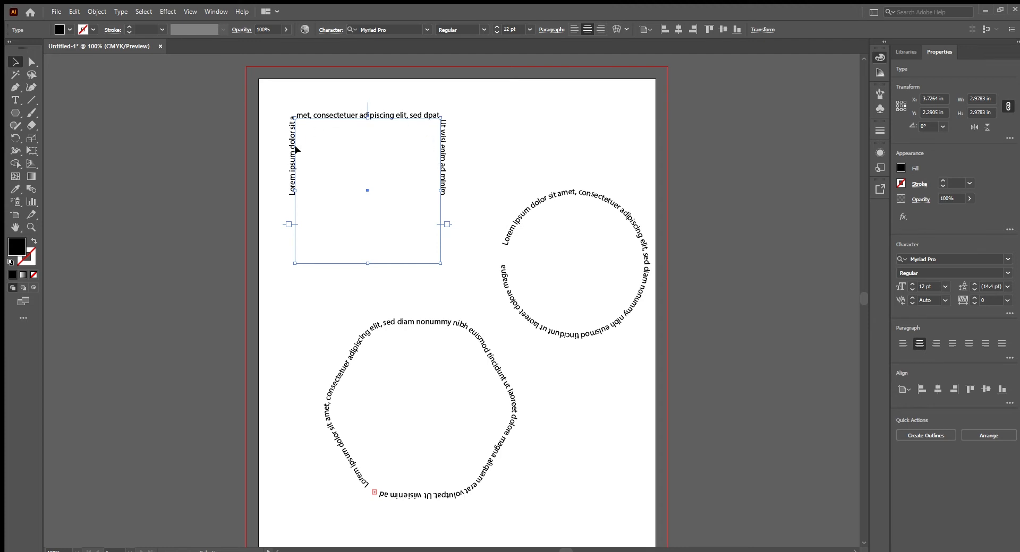
- Move the circular text's end bracket to the circle's right side so the text runs only along the upper half
left_click(525, 215)
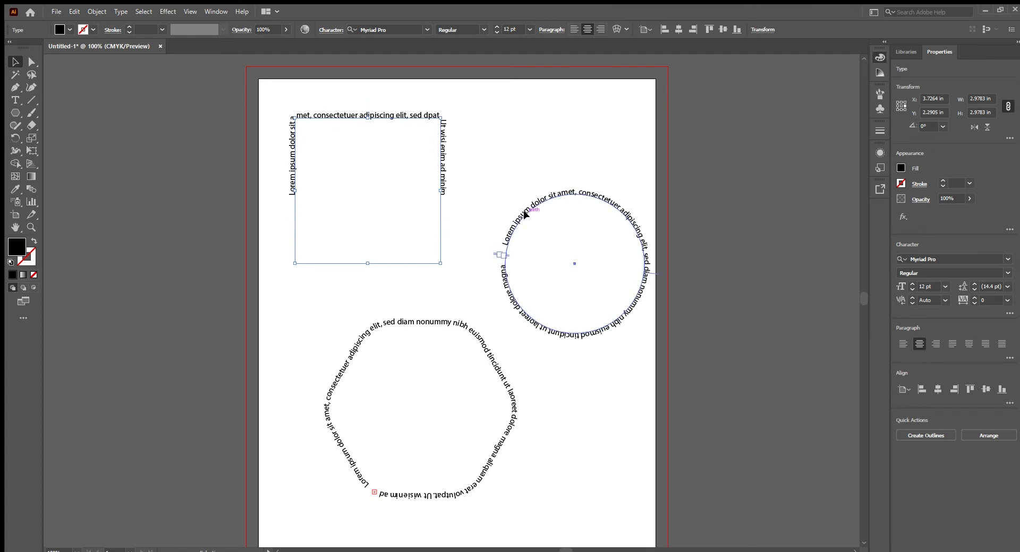
left_click(525, 215)
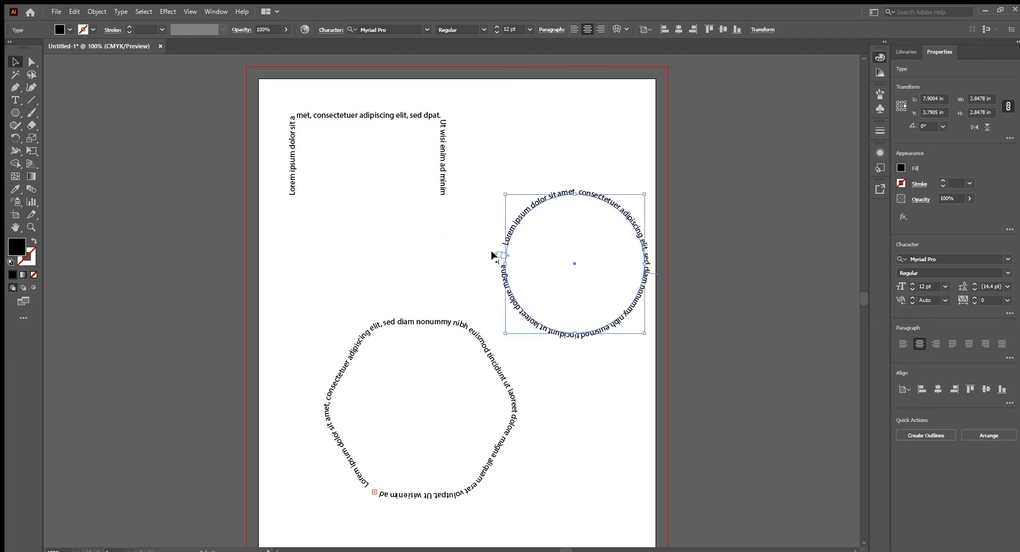
left_click_drag(492, 257, 644, 267)
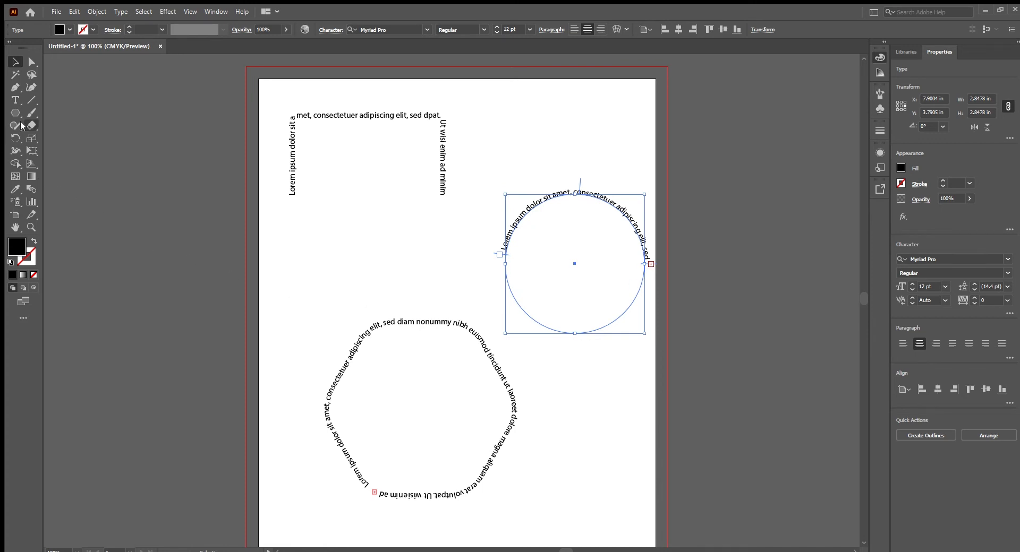
- Shorten the circle's text to "Lorem ipsum dolor sit amet, consdolore magna" with the Type tool, and finish text editing
left_click(15, 100)
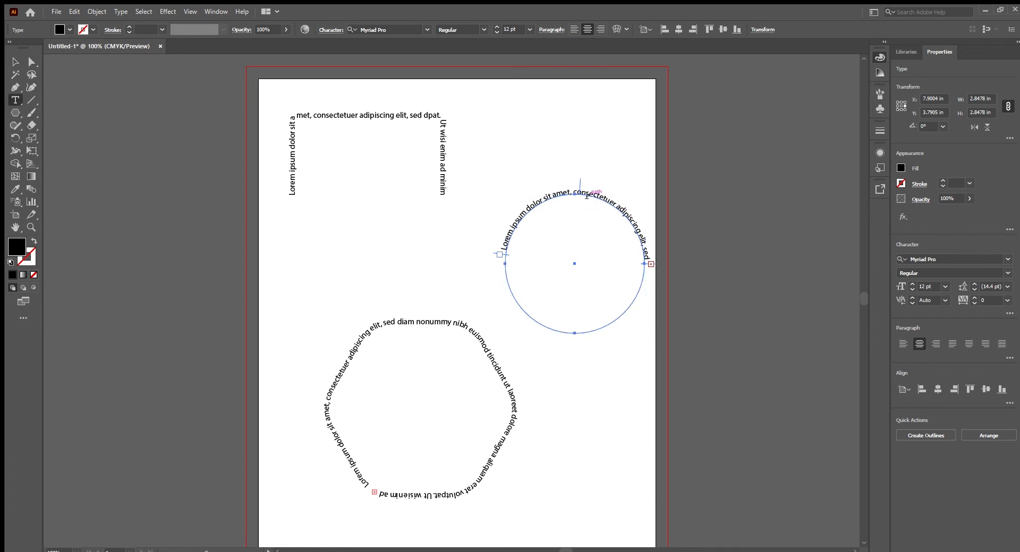
left_click_drag(590, 193, 666, 280)
type("diam nonummy nibh")
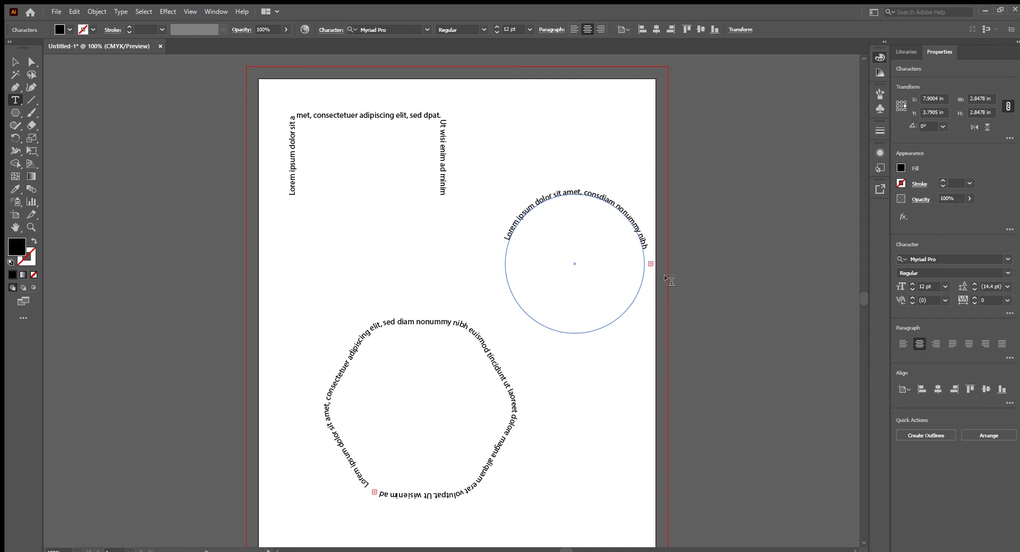
key("shift+End")
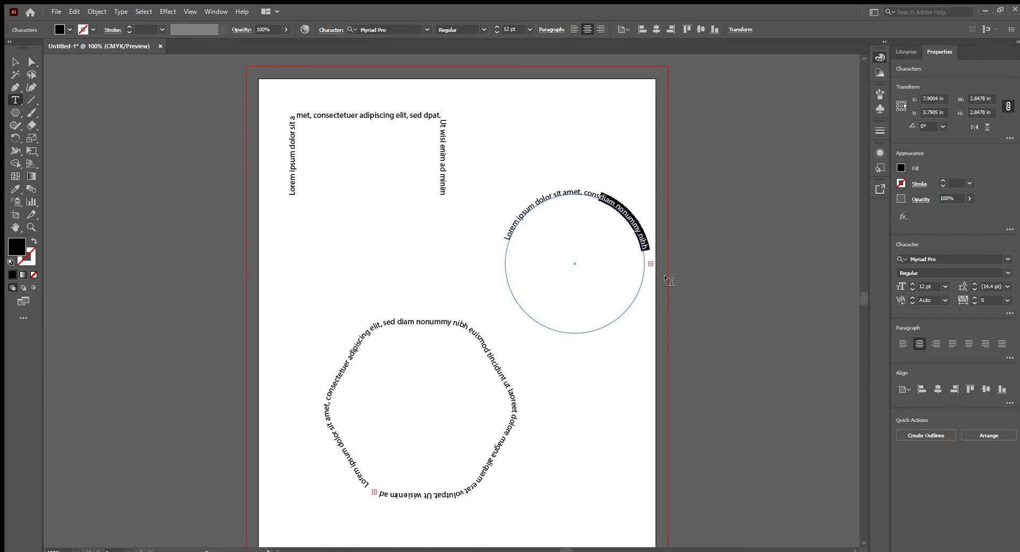
key("Delete")
key("shift+End")
key("Delete")
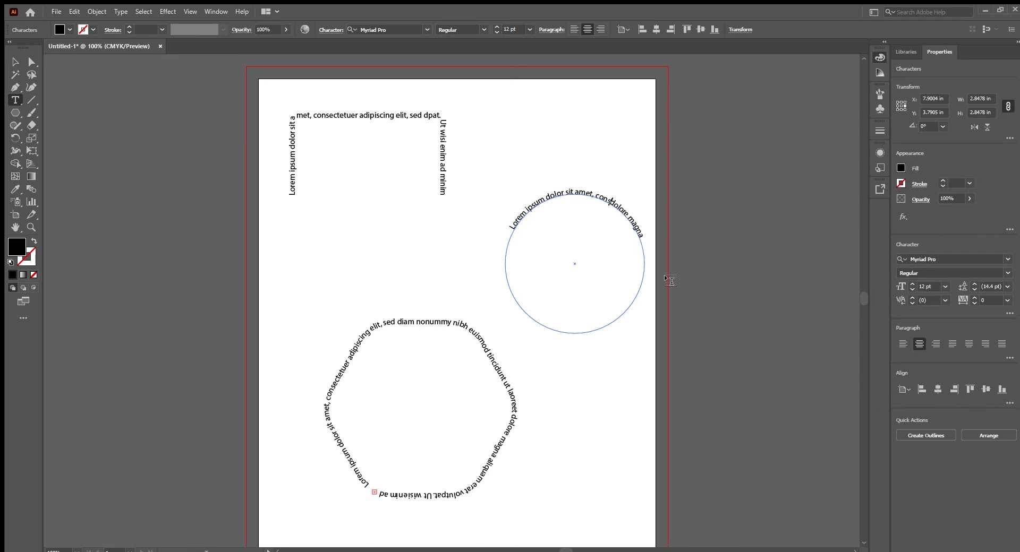
key("Escape")
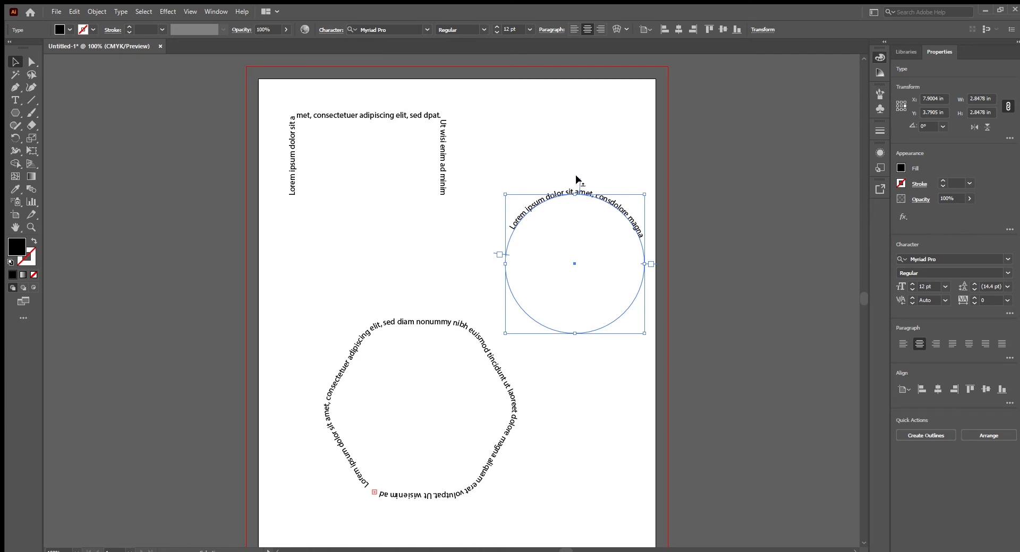
- Fine-tune the circle text's brackets around its upper half, and center-align the text after trying left and right alignment
left_click_drag(575, 176, 571, 177)
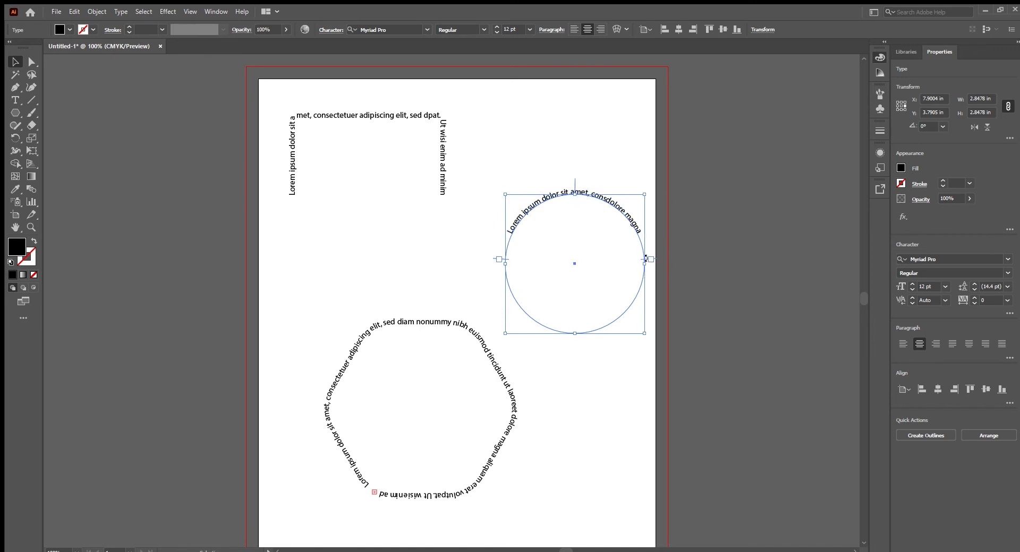
mouse_move(653, 260)
left_mouse_down()
mouse_move(653, 296)
mouse_move(629, 339)
mouse_move(651, 264)
left_mouse_up()
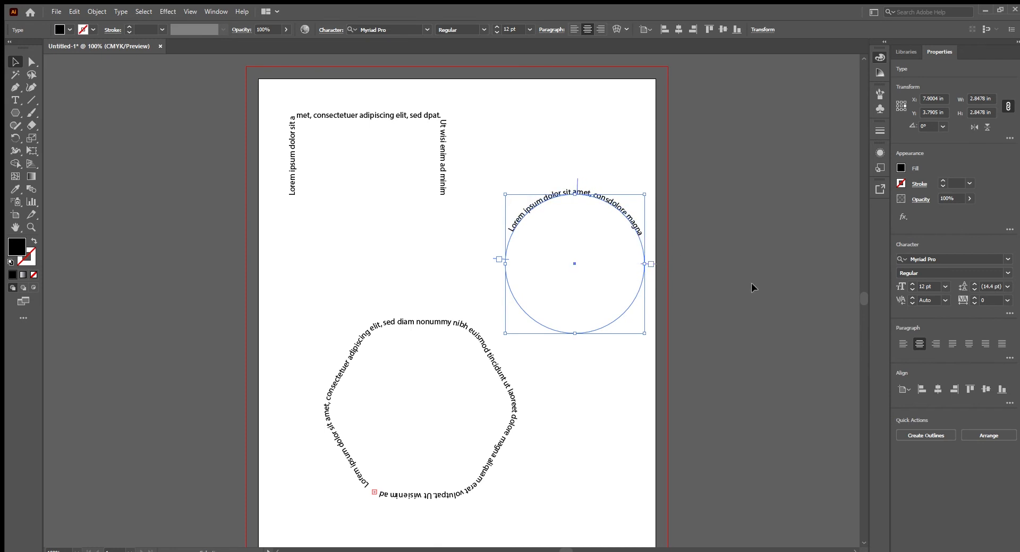
left_click(902, 343)
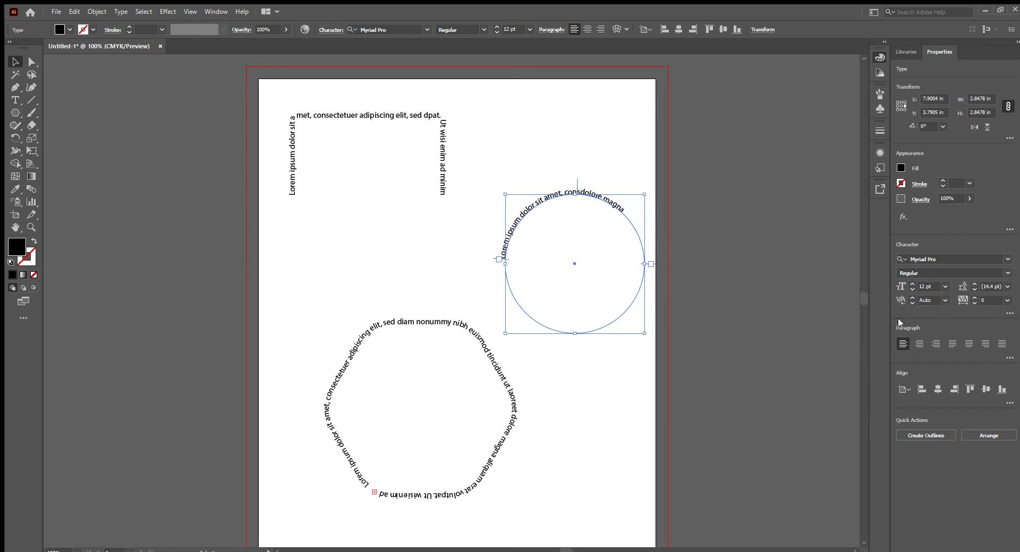
left_click(936, 344)
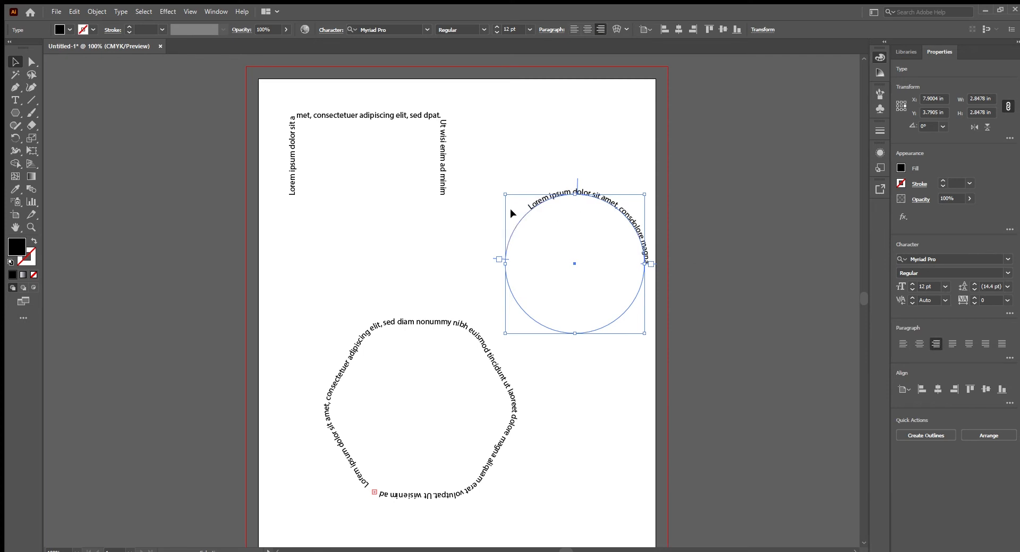
left_click(919, 343)
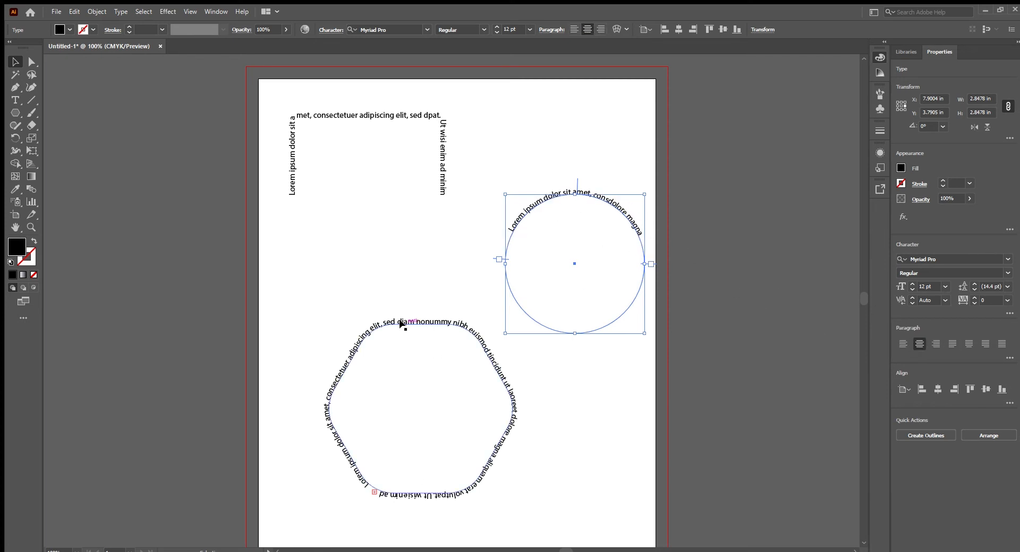
- Slide the hexagon's path text so its midpoint sits at the middle of the top edge, and clear the selection
left_click(400, 323)
left_click_drag(469, 321, 420, 314)
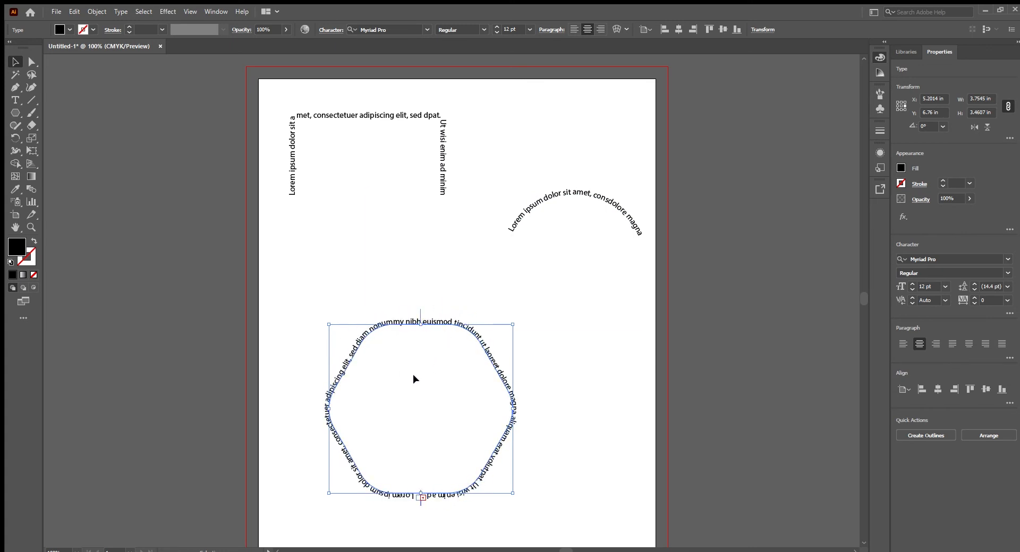
left_click(576, 192)
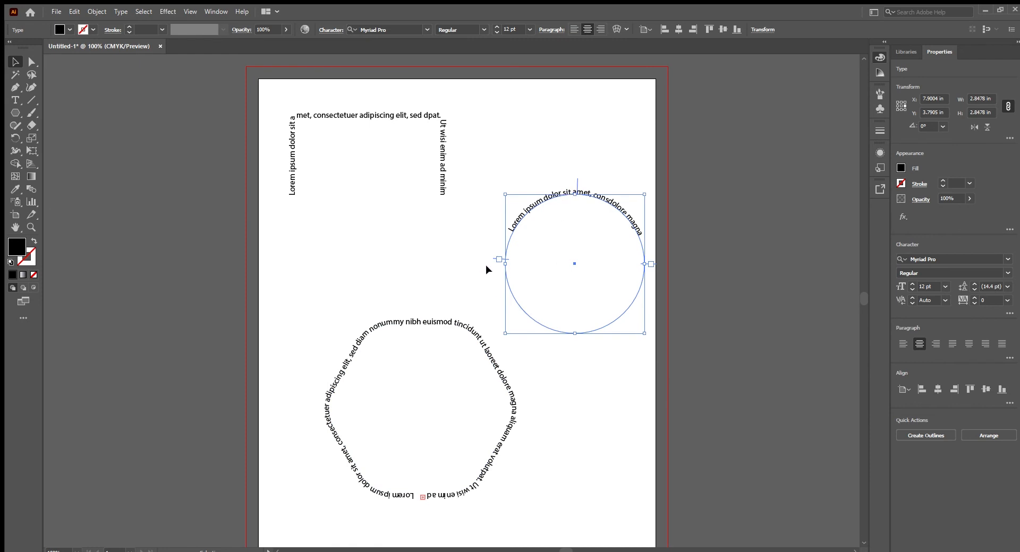
left_click(568, 145)
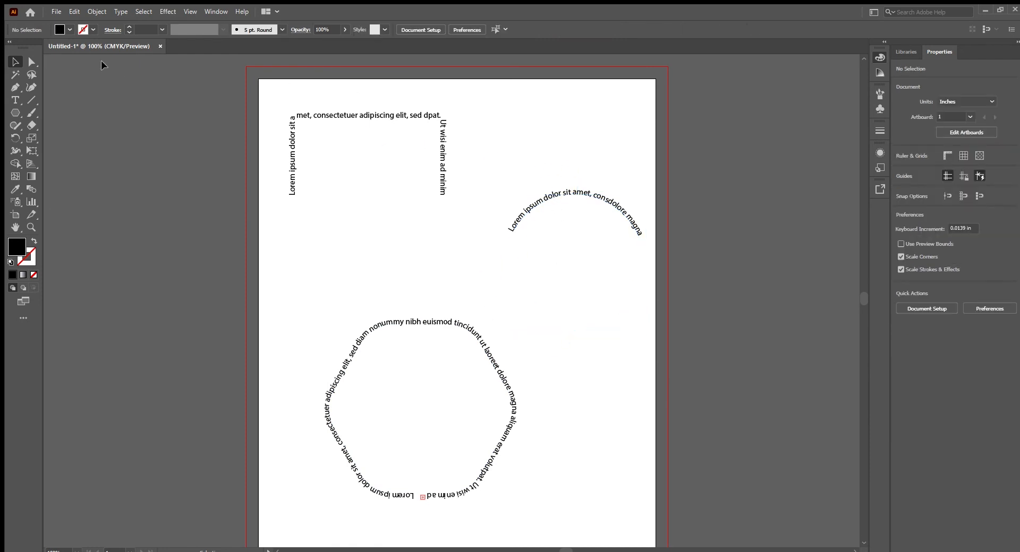
- Flip the circle's text to the inside of the path, centered along the bottom curve, and deselect it
left_click(576, 192)
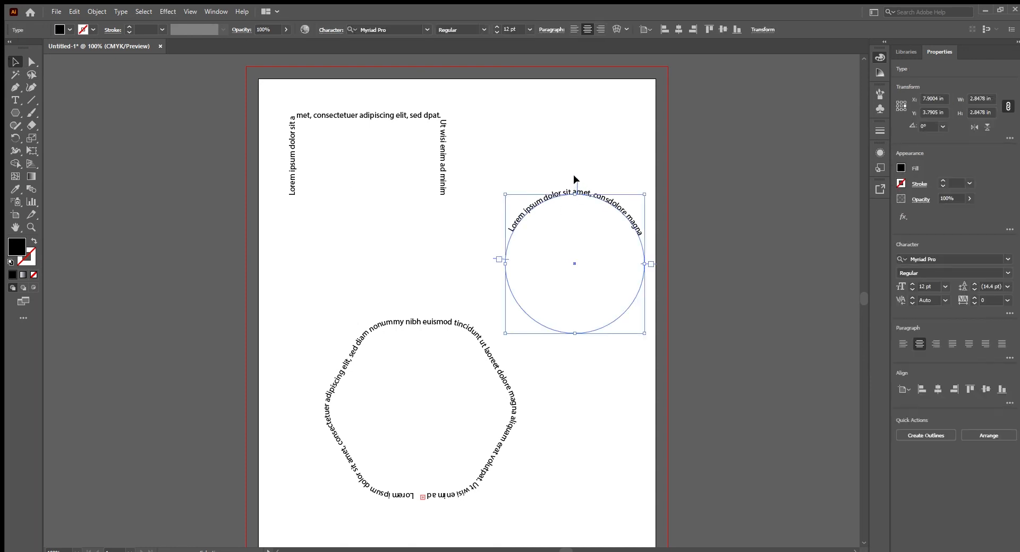
left_click_drag(573, 176, 572, 330)
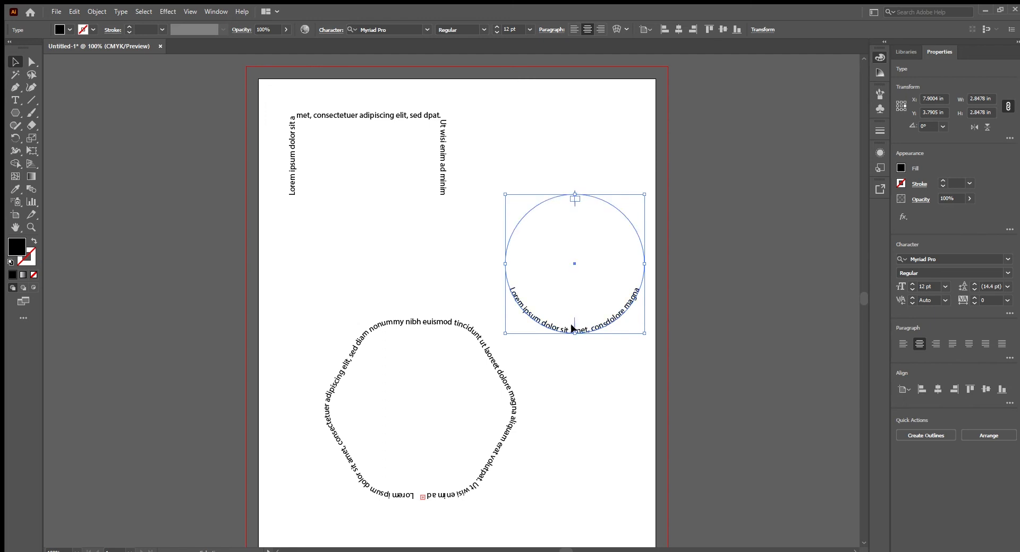
left_click(567, 388)
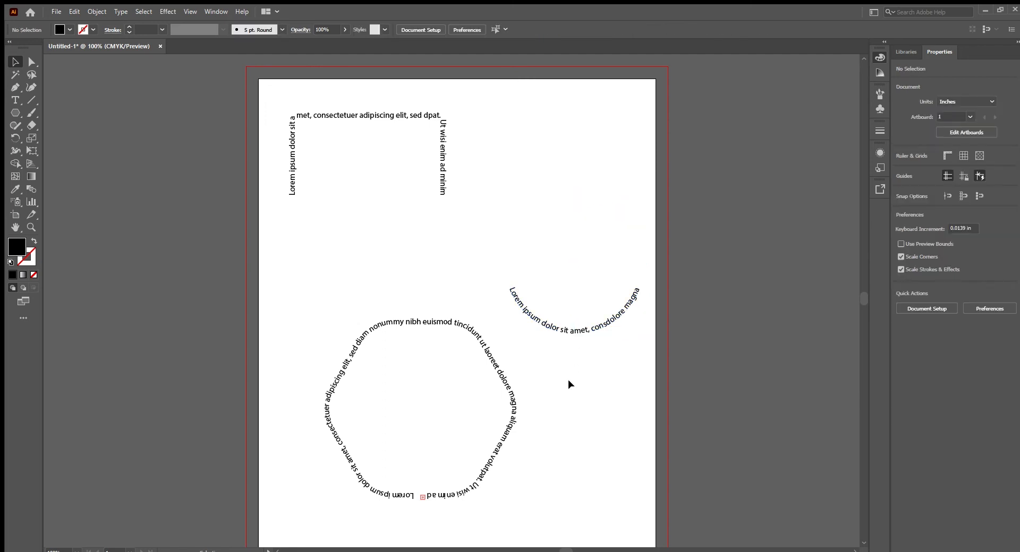
- Flip the circle's text back outside the bottom curve, and rotate the text circle about 178.5° to bring the text to the top
left_click(572, 332)
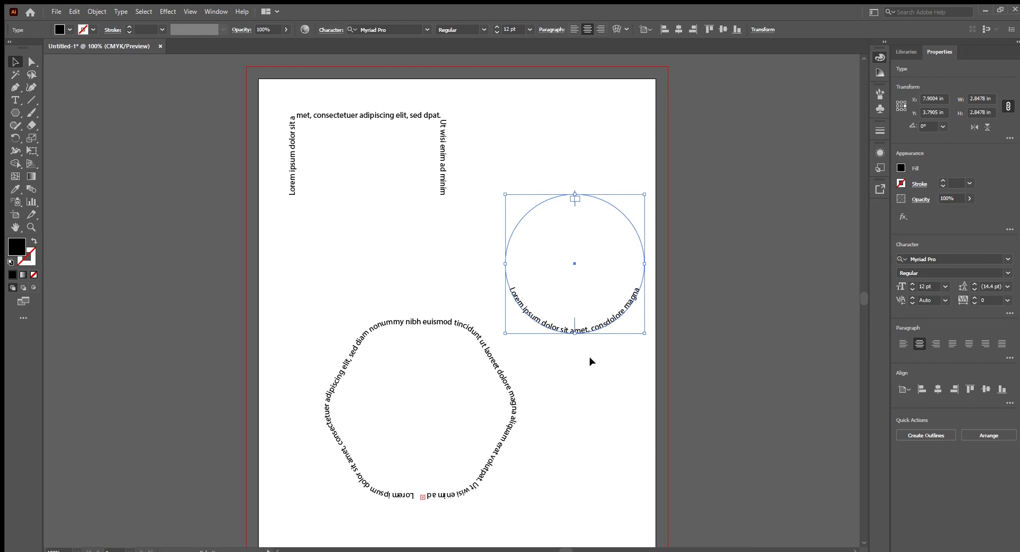
left_click(480, 293)
left_click_drag(483, 251, 550, 346)
left_click_drag(570, 319, 573, 384)
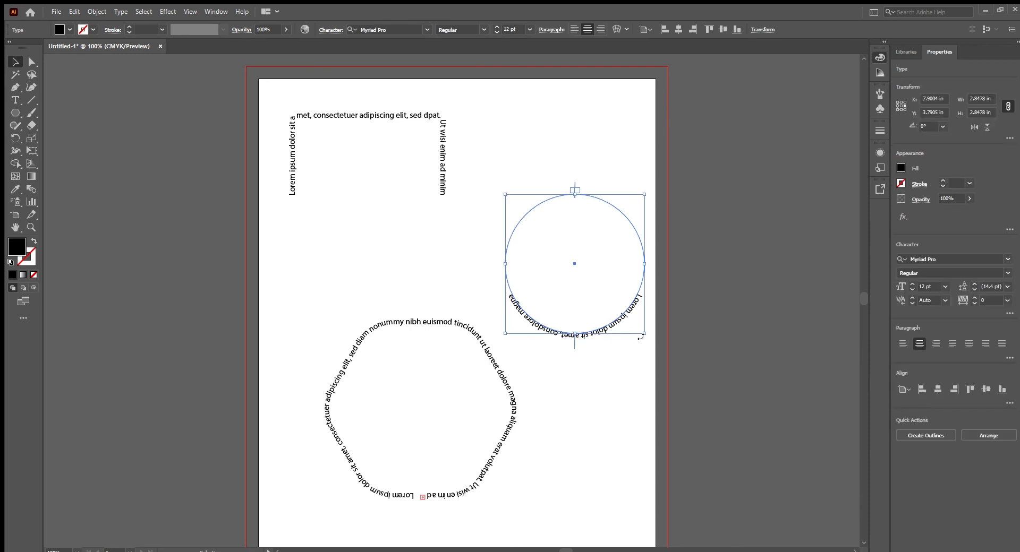
left_click_drag(646, 338, 503, 193)
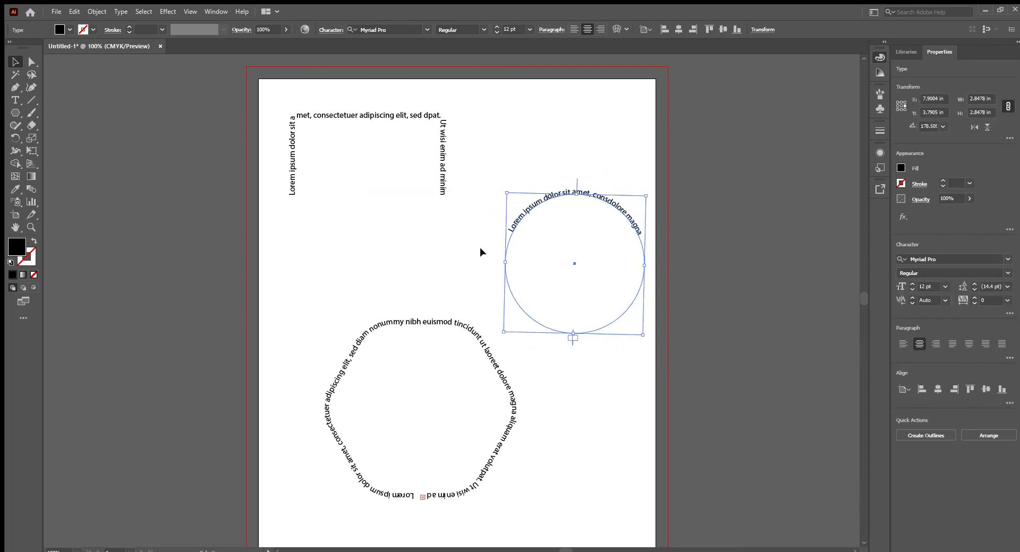
- Undo the circle text's rotation and its flip to the outside of the path, and deselect it
key("ctrl+z")
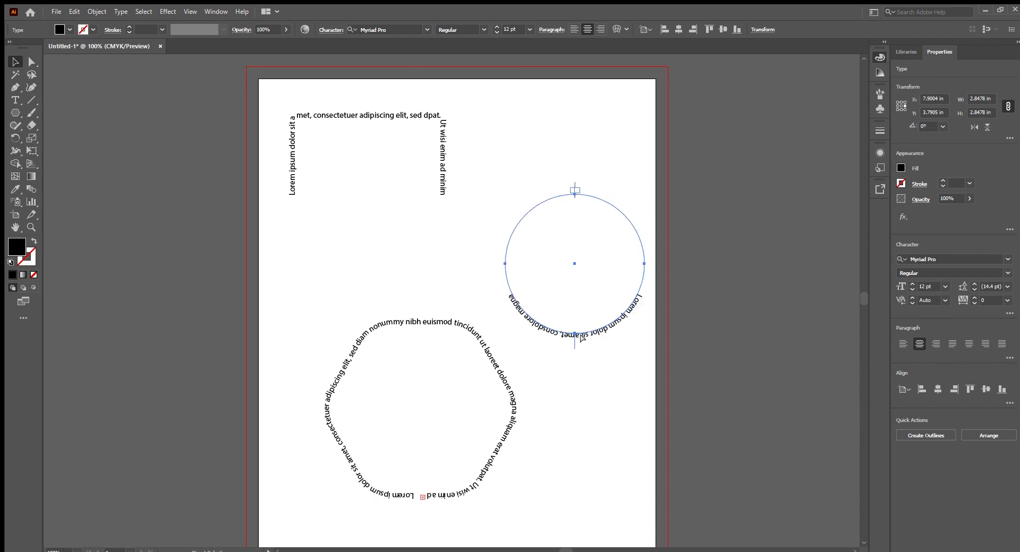
key("ctrl+z")
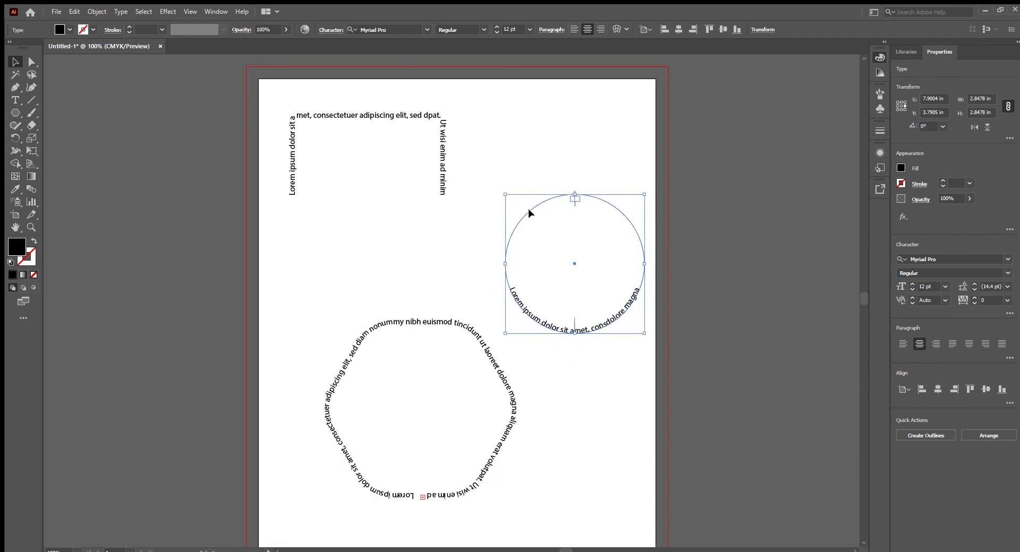
left_click(519, 176)
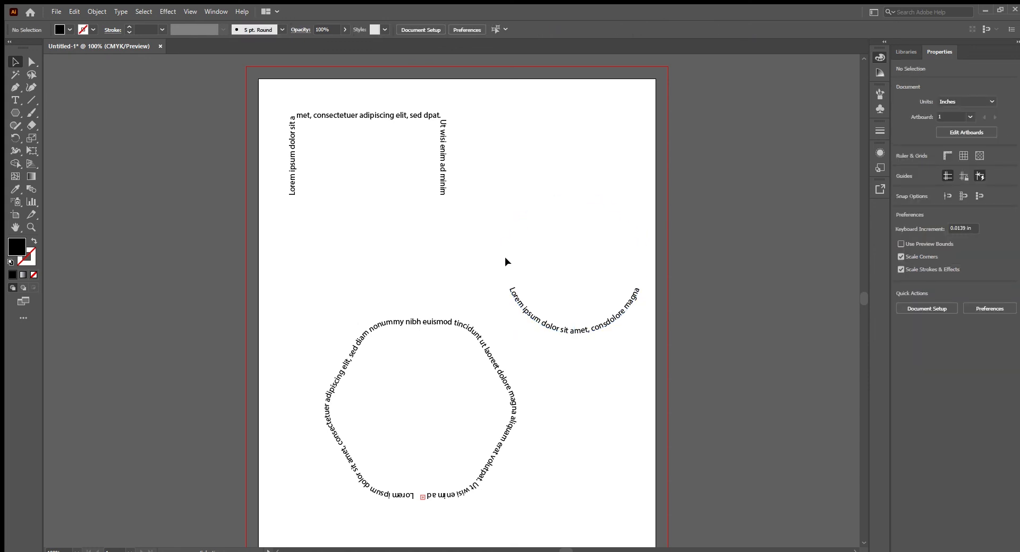
- Select the circle's path text and duplicate it in place
left_click_drag(505, 195, 562, 268)
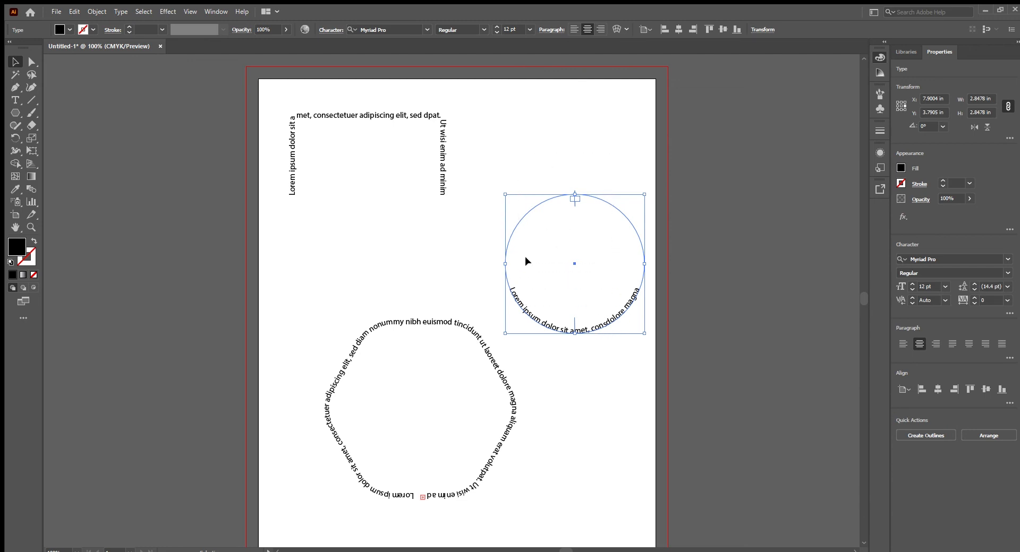
key("a")
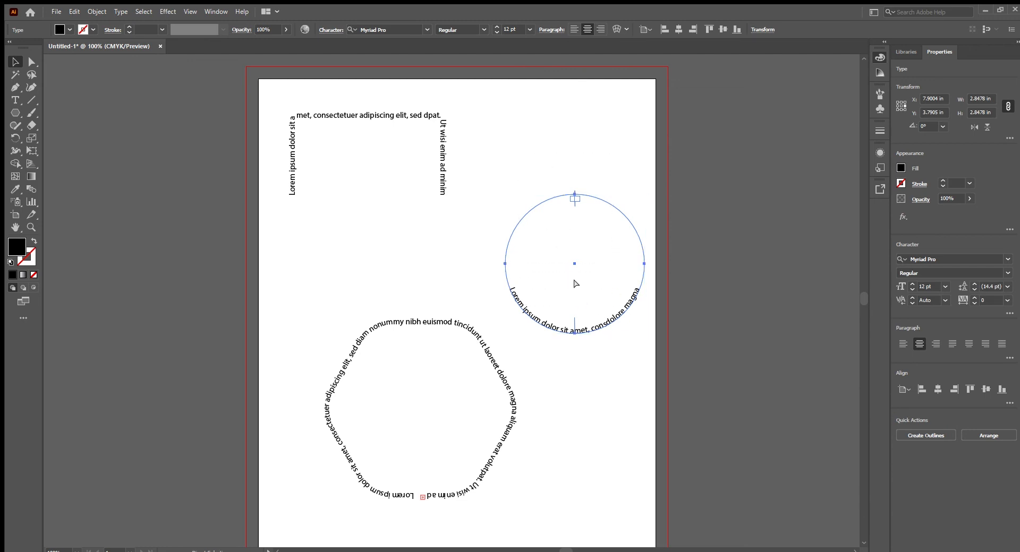
key("v")
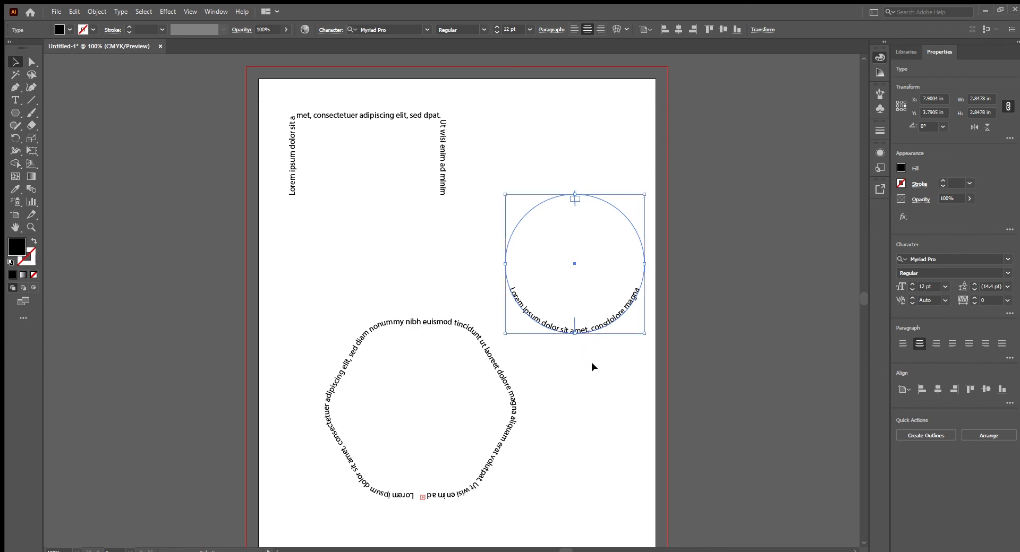
left_click_drag(620, 361, 512, 157)
key("a")
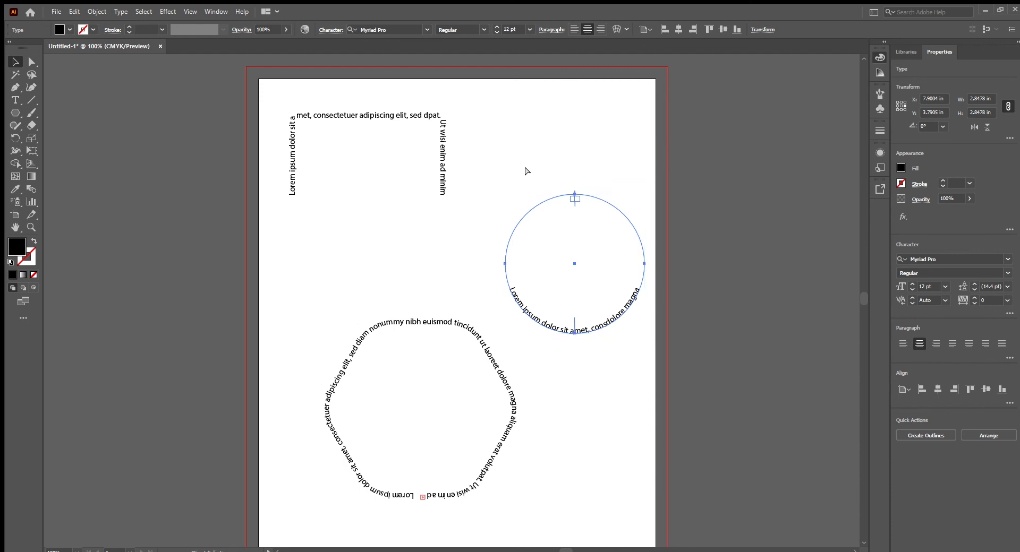
key("v")
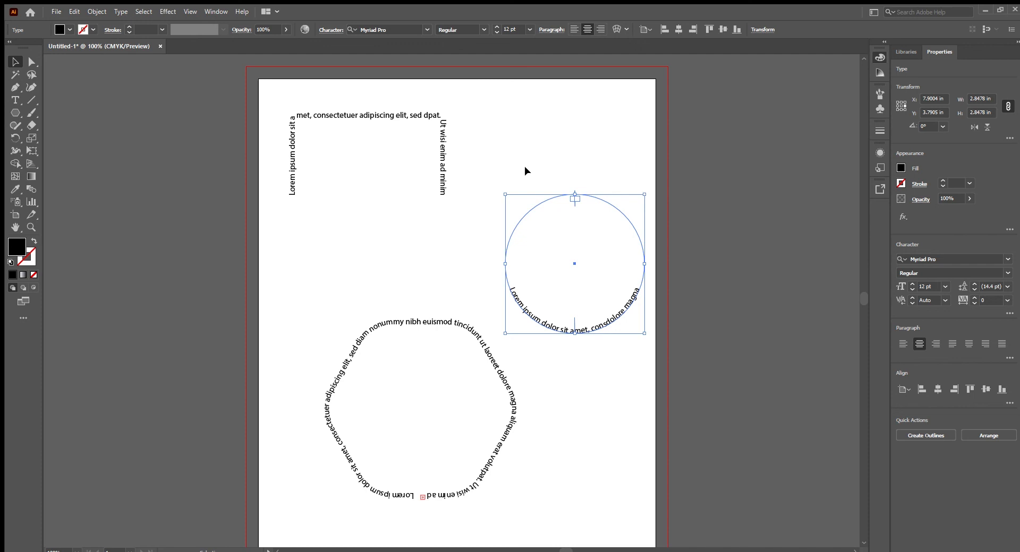
key("a")
key("v")
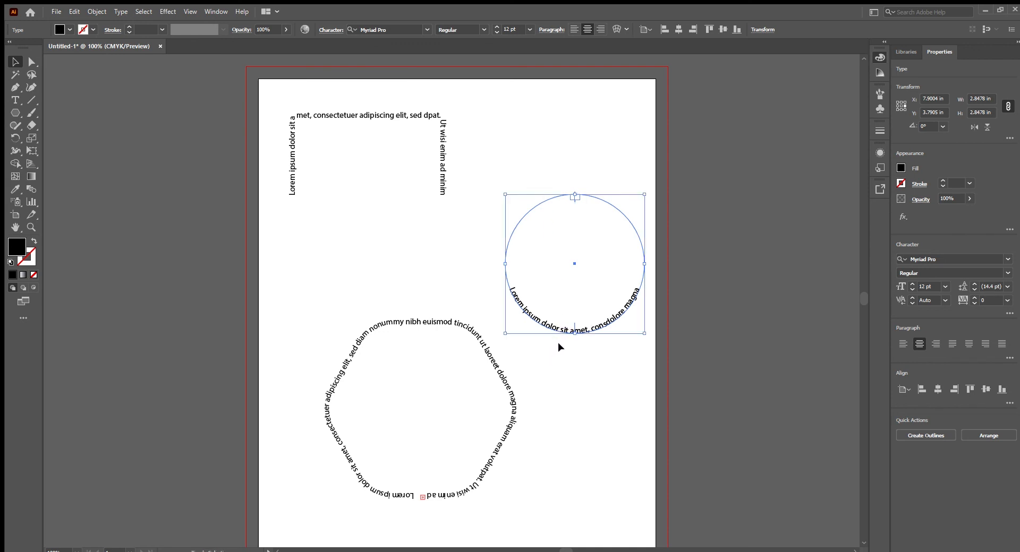
- Flip the duplicated text to the outside of the circle, centered along the top curve
key("shift+Down")
key("shift+Down")
key("shift+Up")
key("shift+Up")
left_click(576, 352)
left_click(572, 330)
left_click_drag(572, 317, 571, 190)
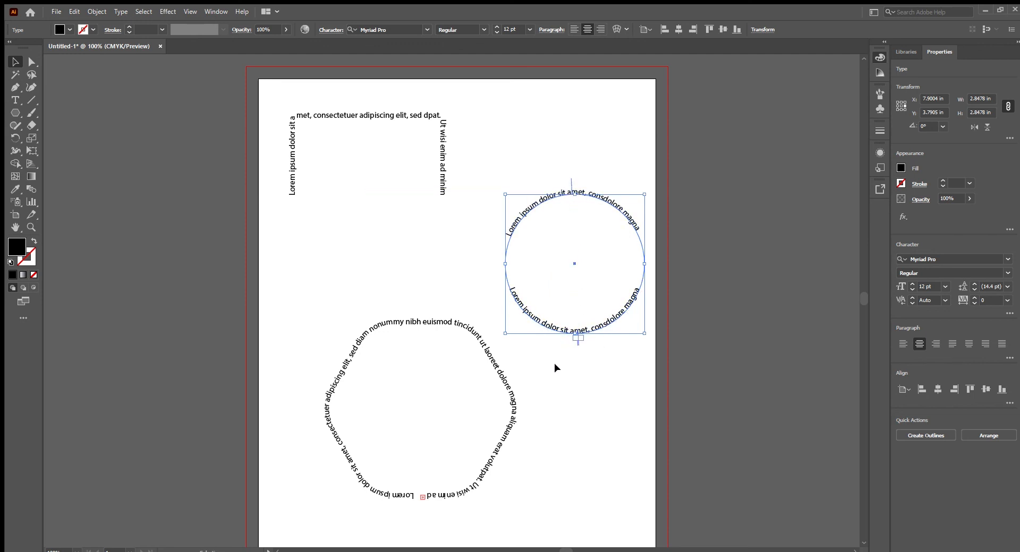
- Enlarge the bottom text's circle proportionally from its center to about 3.04 in wide, and clear the selection
scroll(472, 284, "up", 3)
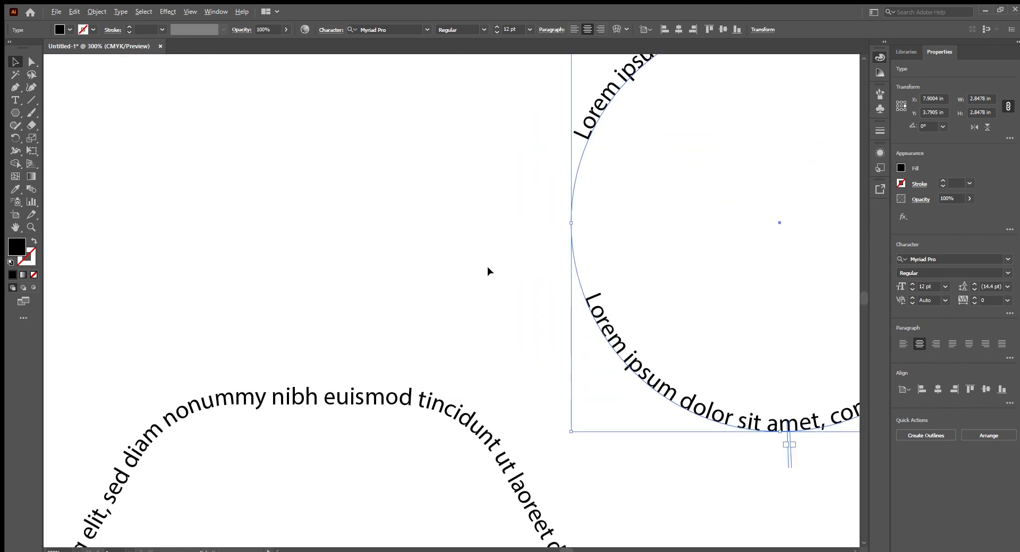
key("space")
left_click_drag(581, 235, 387, 315)
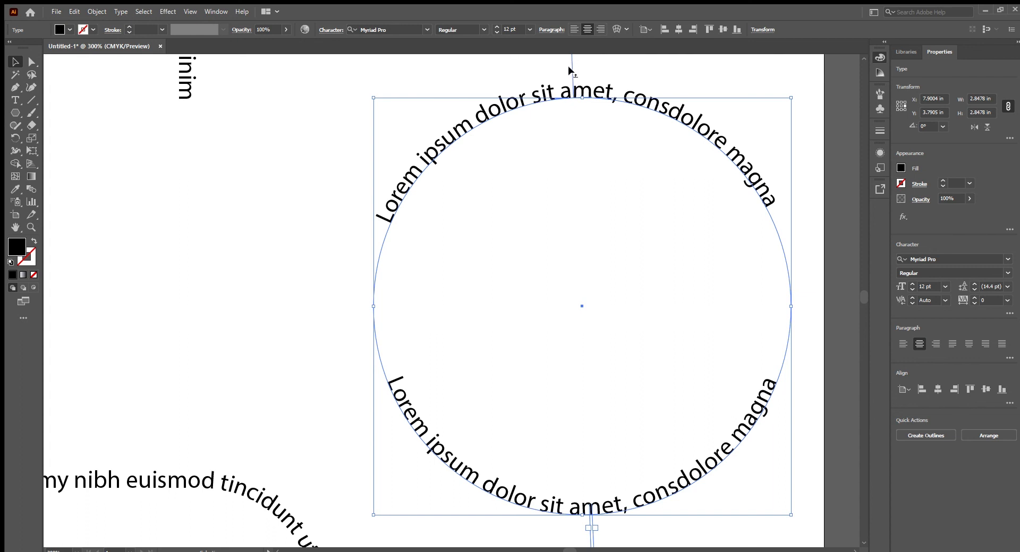
left_click(624, 504)
left_click(569, 531)
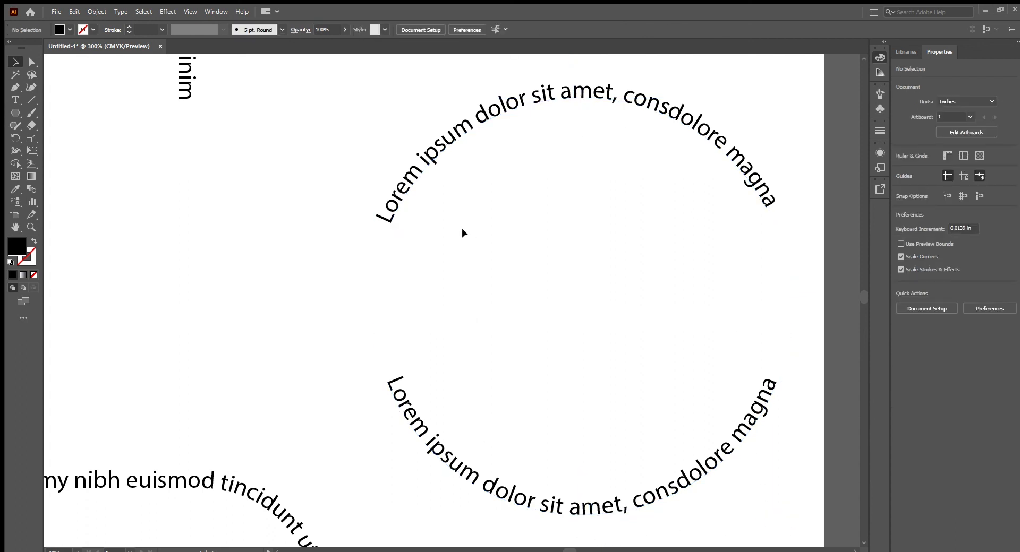
left_click(394, 396)
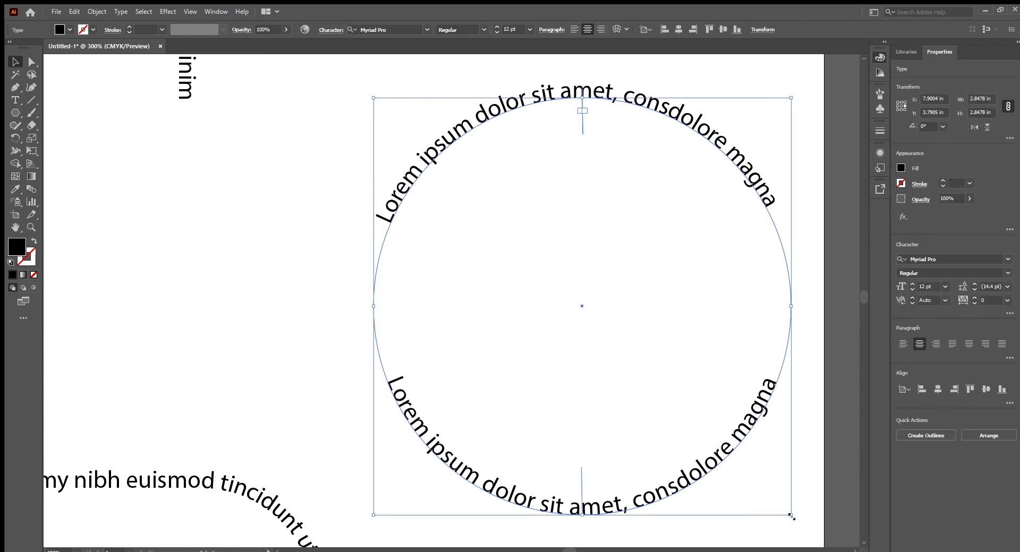
left_click_drag(792, 517, 821, 529)
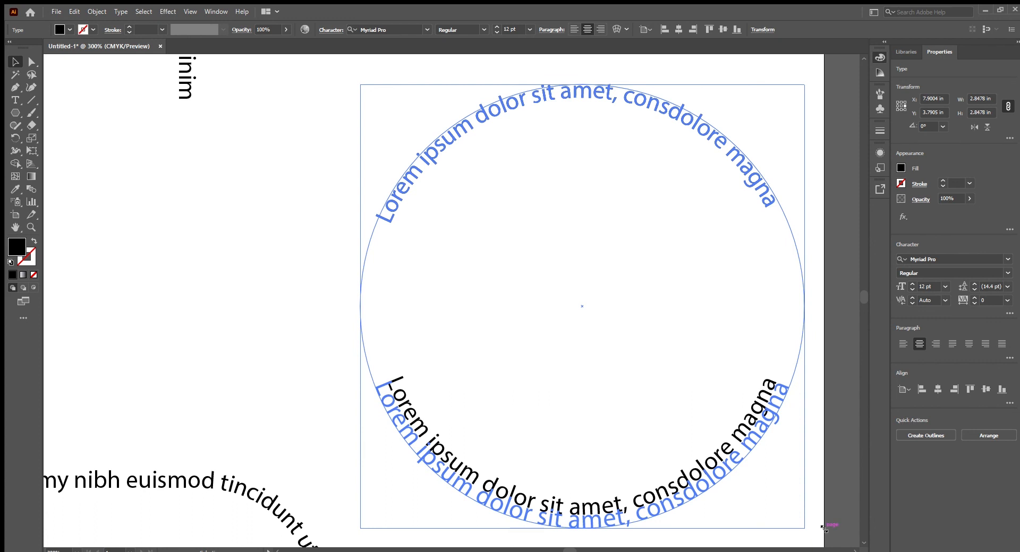
left_click_drag(824, 528, 815, 531)
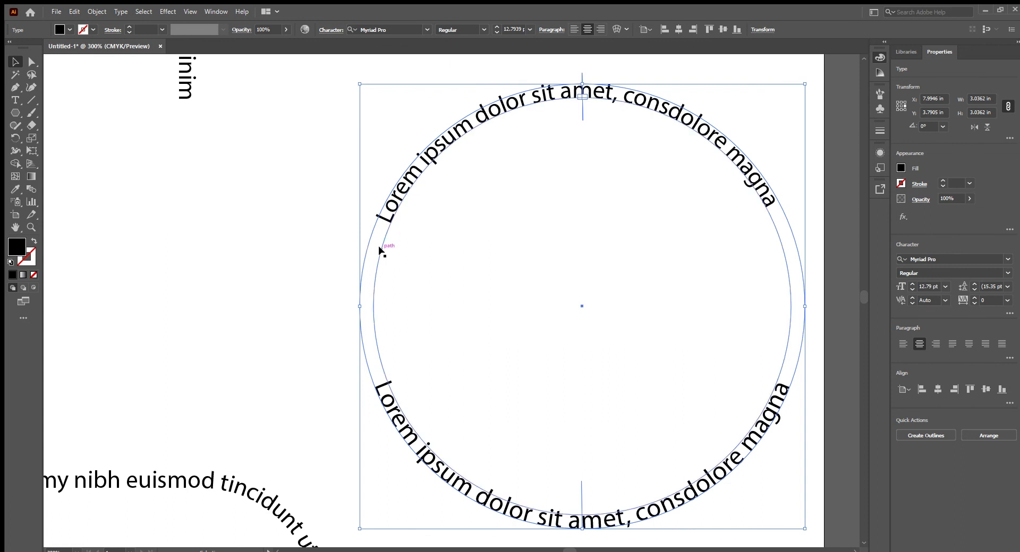
scroll(434, 359, "down", 4)
left_click(483, 463)
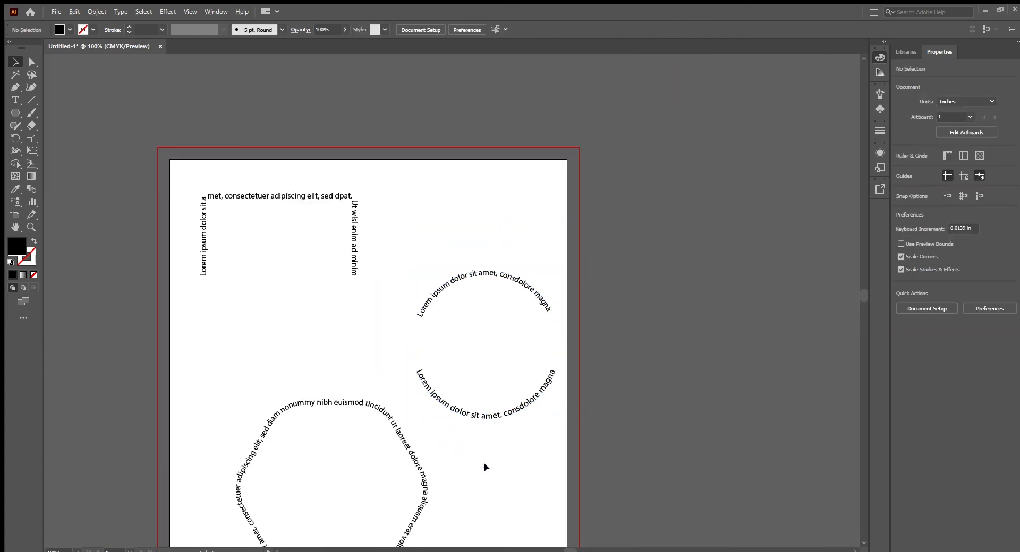
left_click_drag(495, 368, 511, 374)
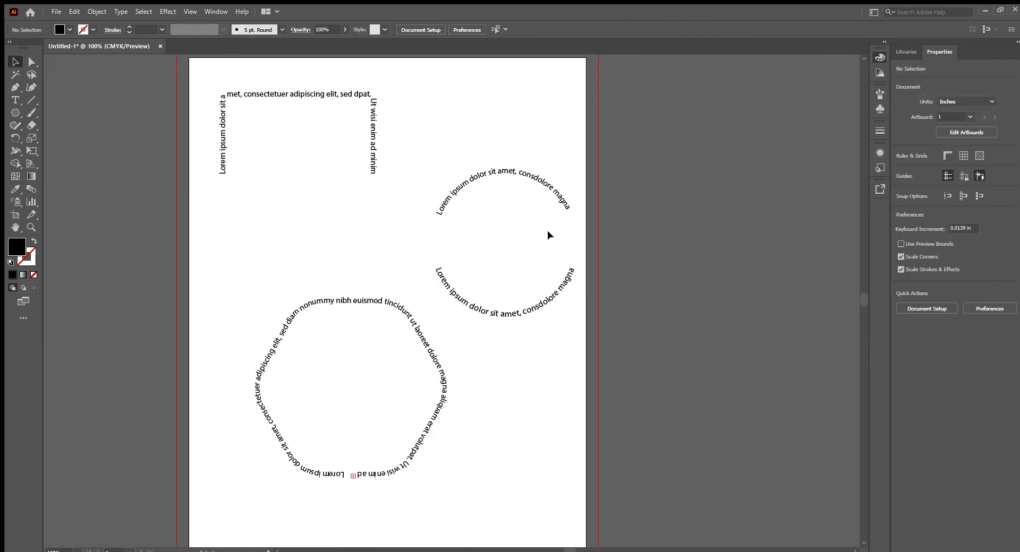